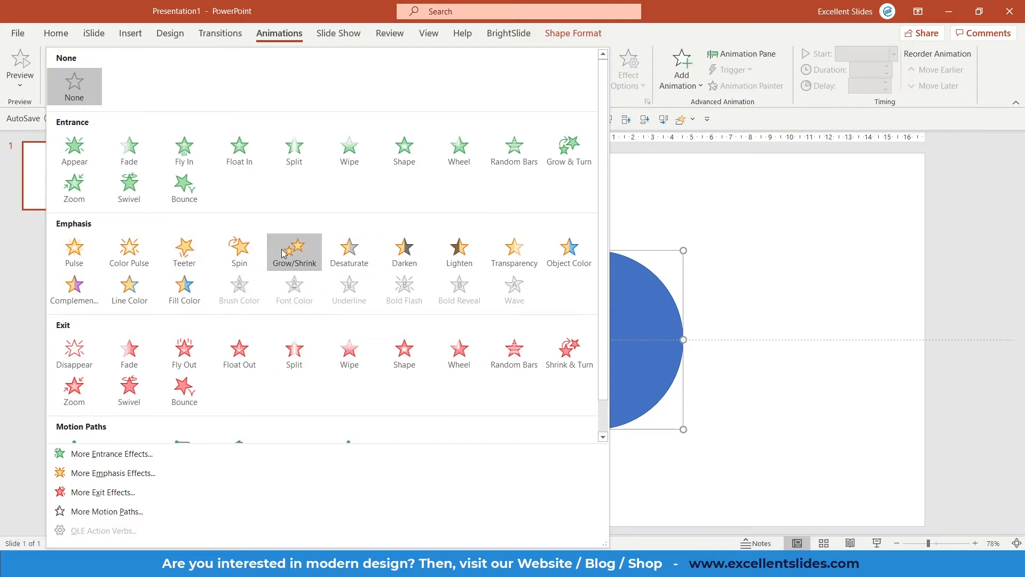
pyautogui.scroll(-1, 292, 244)
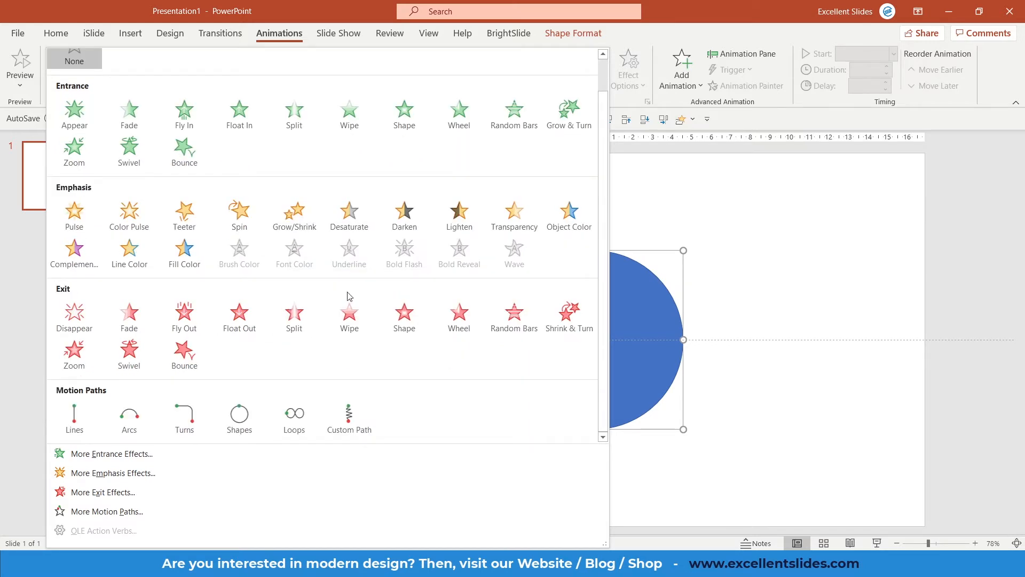
pyautogui.click(812, 293)
pyautogui.moveTo(595, 347); pyautogui.dragTo(630, 352)
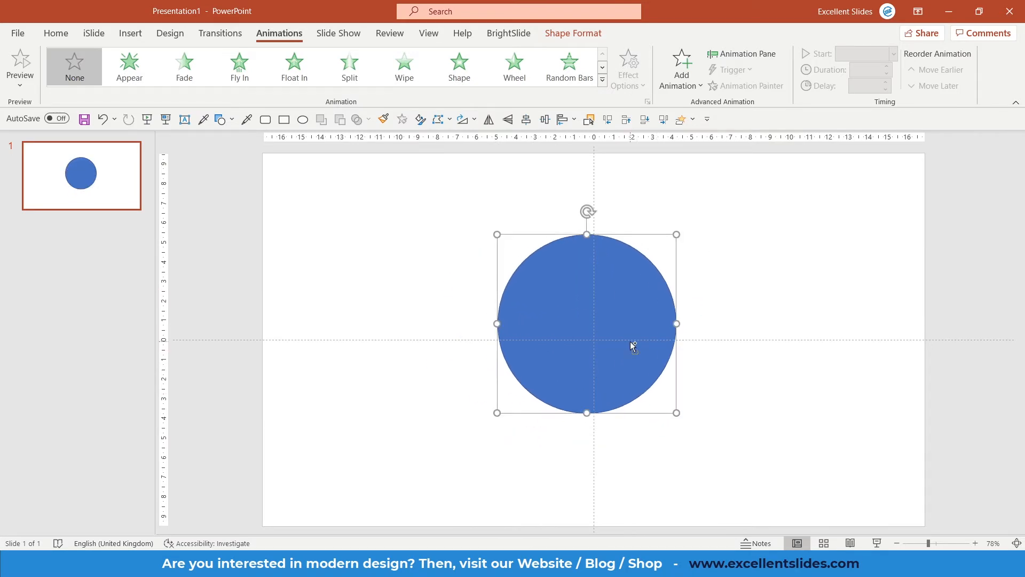
pyautogui.hotkey('ctrl', 'z')
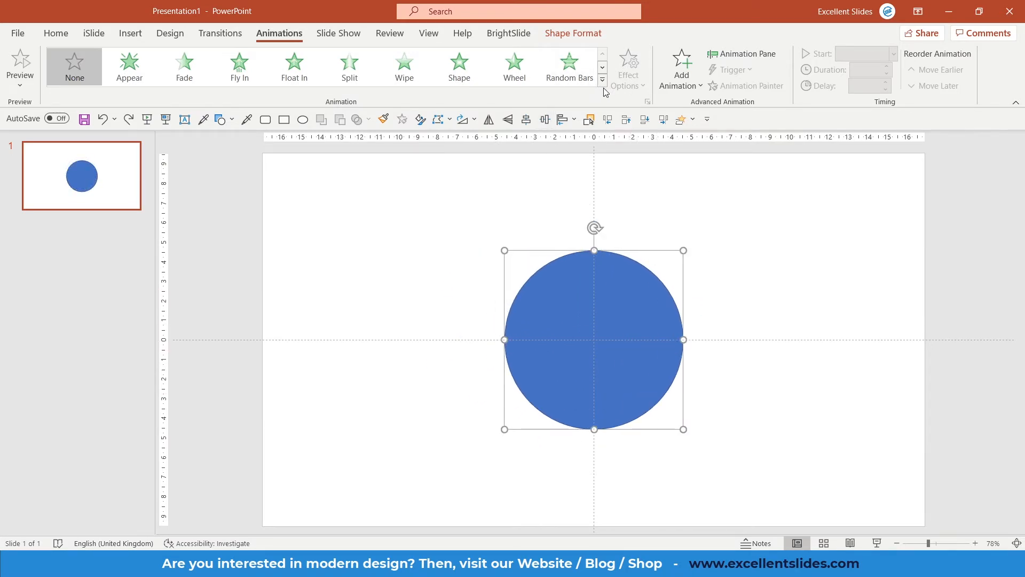
pyautogui.click(603, 83)
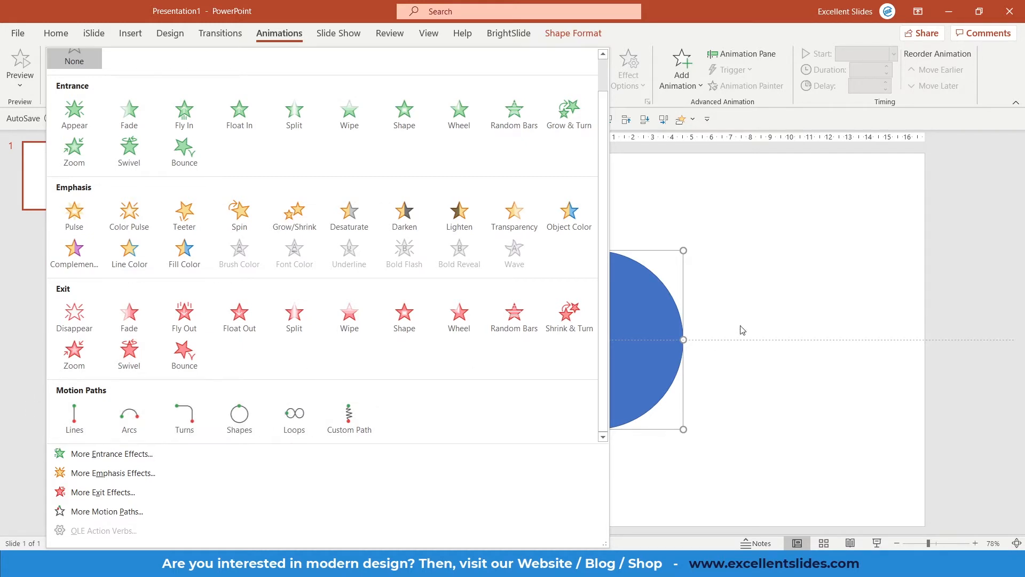
pyautogui.click(781, 315)
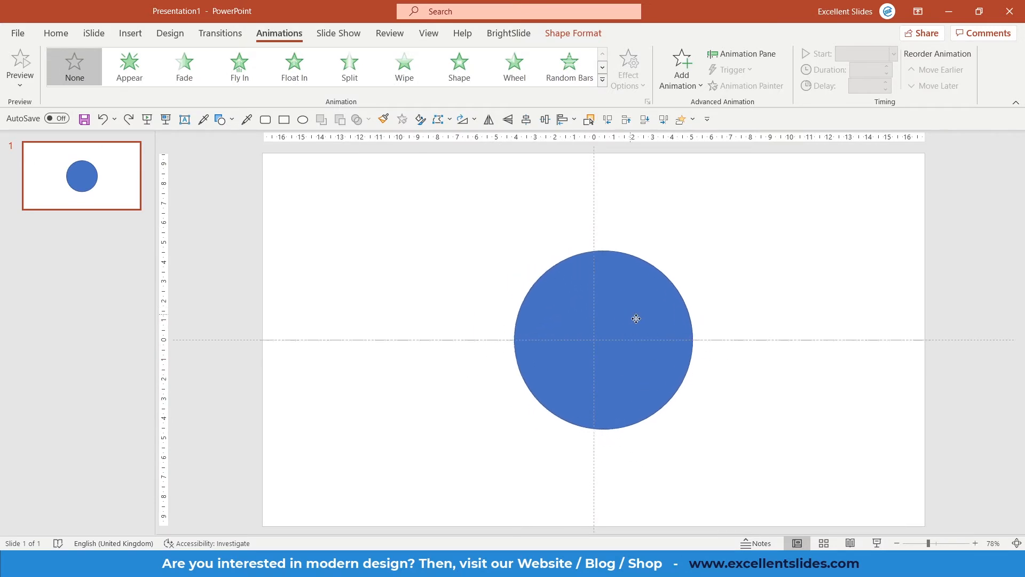
pyautogui.moveTo(659, 371); pyautogui.dragTo(347, 335)
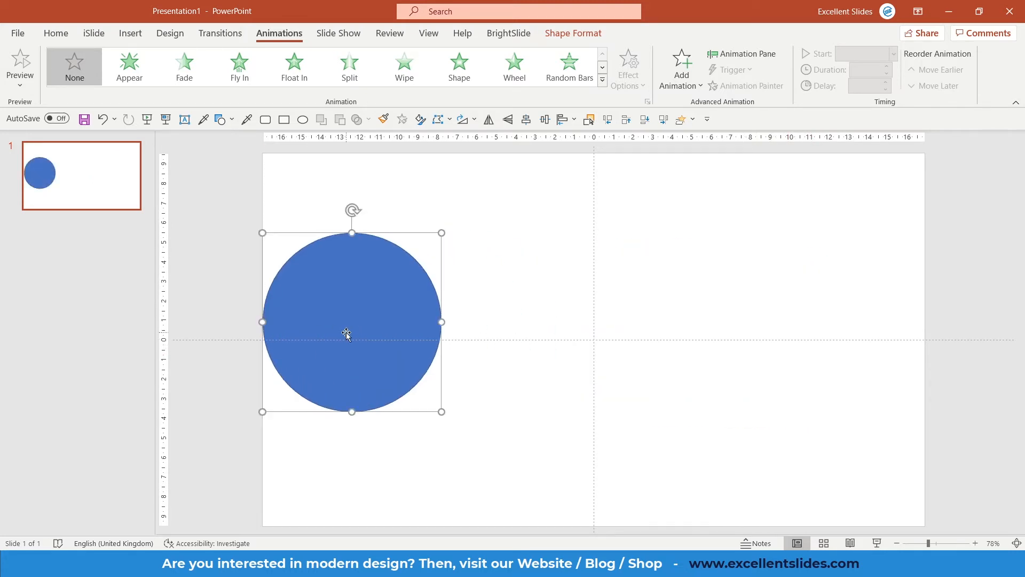
pyautogui.hotkey('ctrl', 'z')
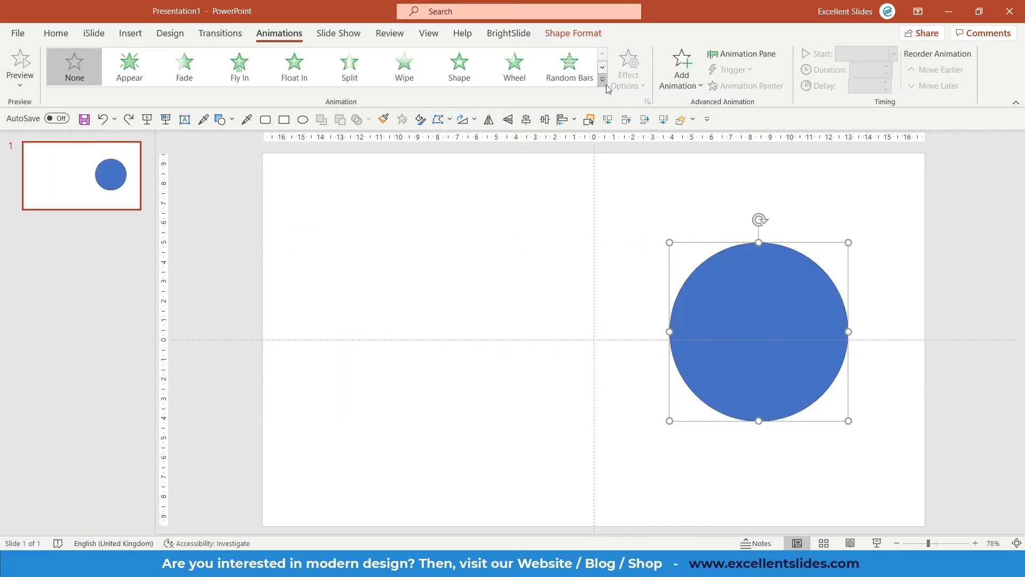
# Step: Browse the complete lists of more entrance effects and more emphasis effects in their dialogs
pyautogui.click(607, 84)
pyautogui.scroll(-1, 338, 259)
pyautogui.scroll(1, 346, 259)
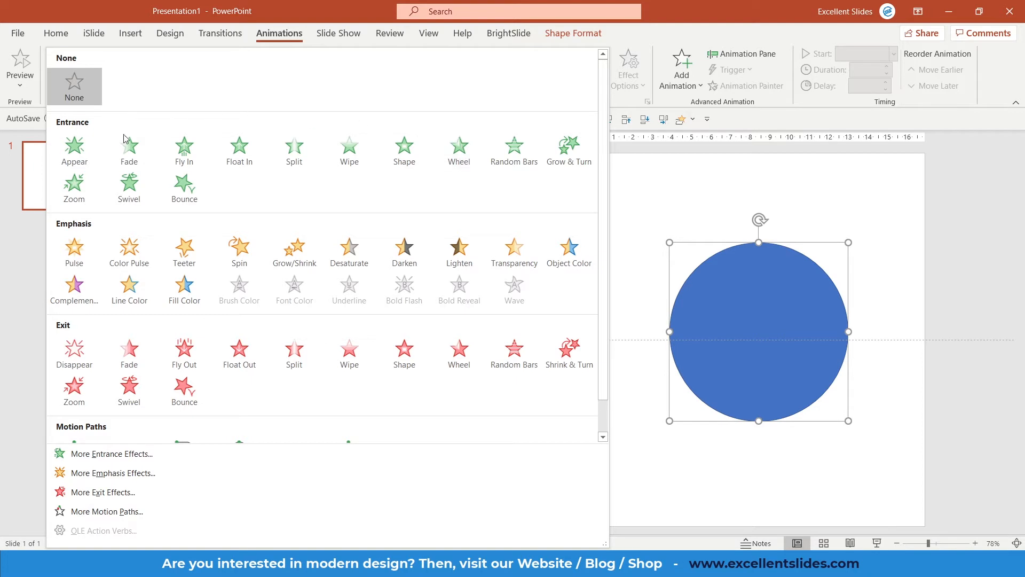
pyautogui.scroll(-1, 260, 169)
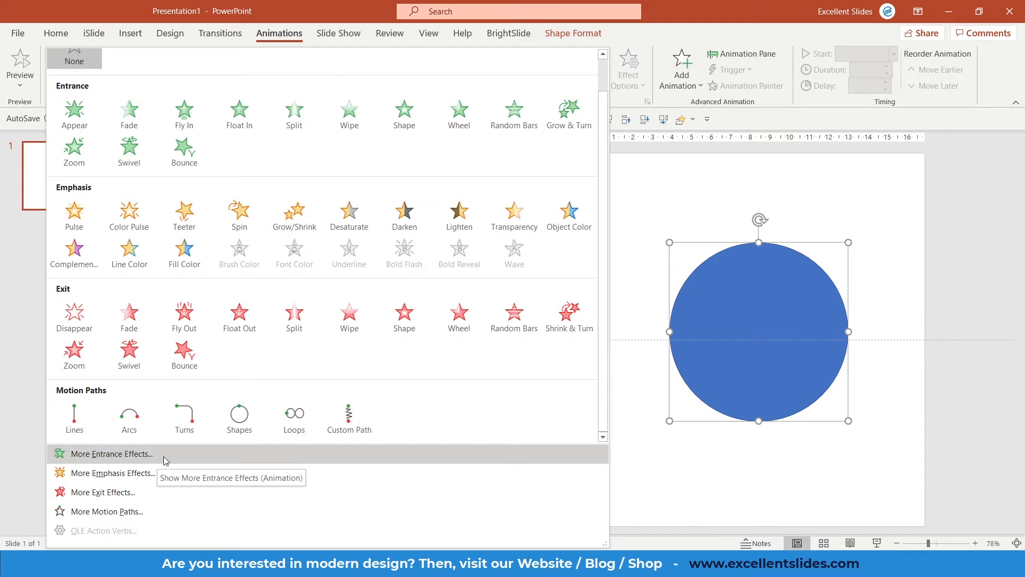
pyautogui.click(218, 458)
pyautogui.scroll(-2, 506, 208)
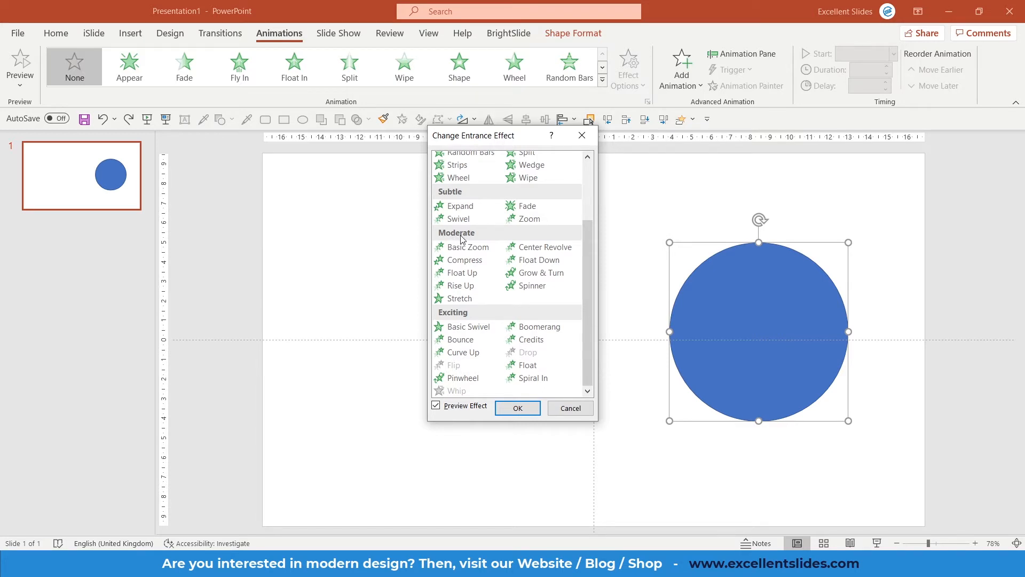
pyautogui.click(582, 135)
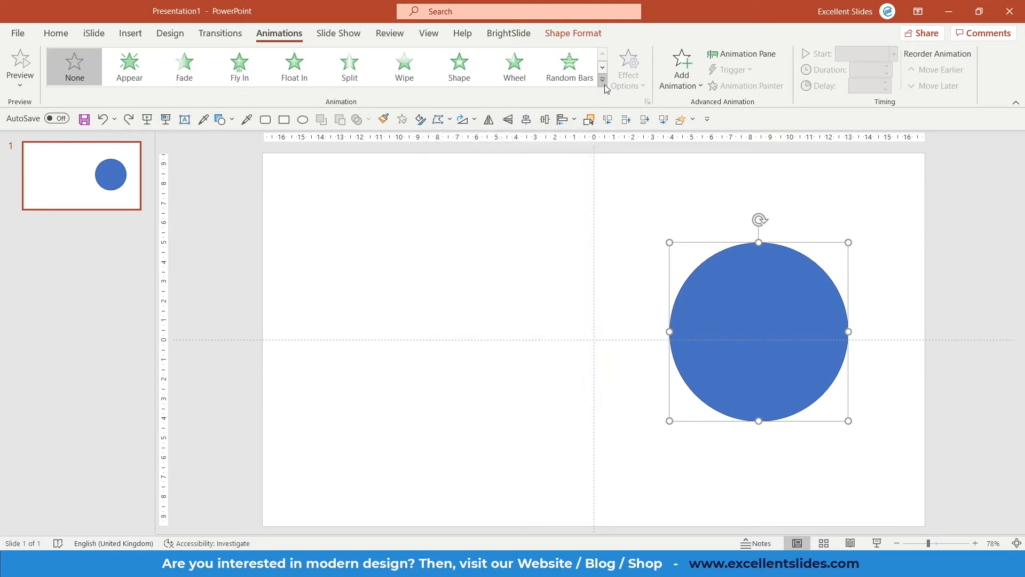
pyautogui.click(602, 80)
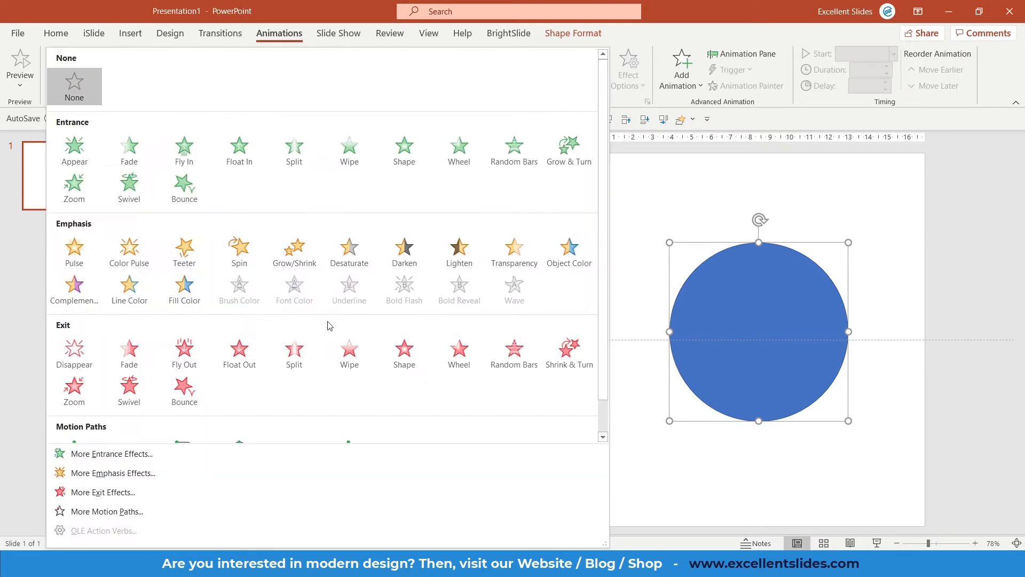
pyautogui.click(144, 475)
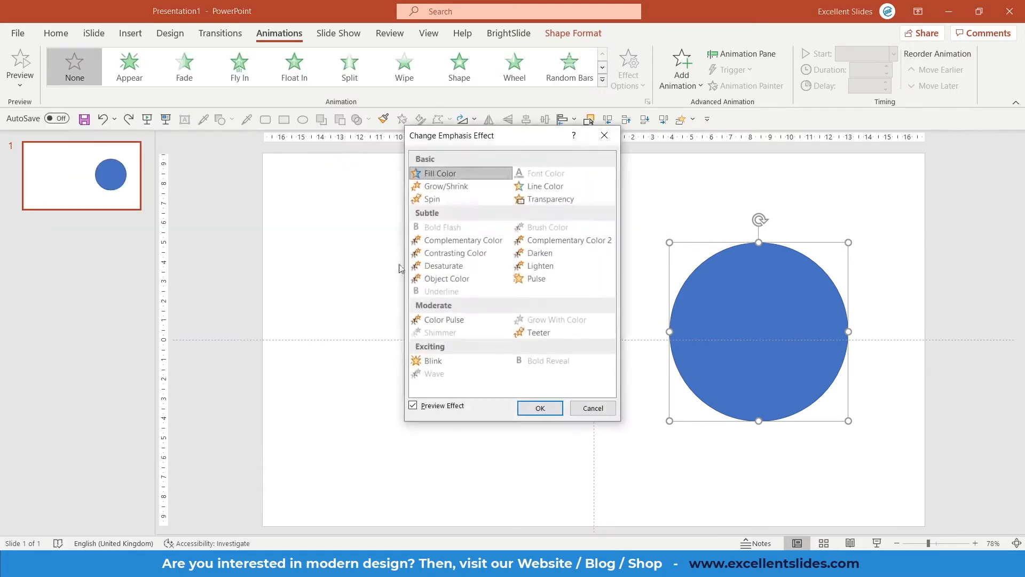
pyautogui.click(604, 130)
# Step: Browse the complete lists of more exit effects and more motion paths in their dialogs
pyautogui.click(602, 80)
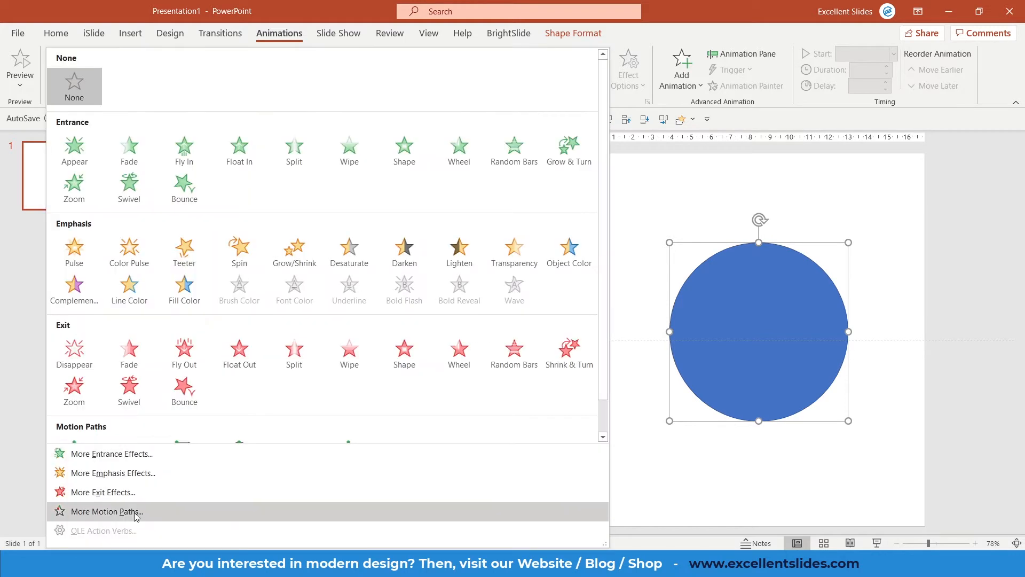
pyautogui.click(136, 492)
pyautogui.scroll(-2, 459, 262)
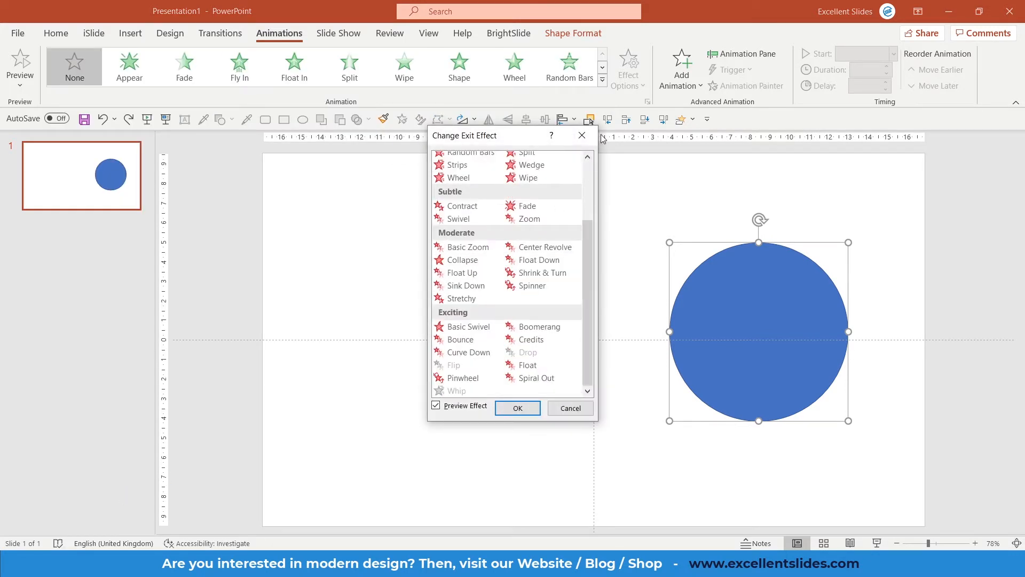
pyautogui.click(582, 135)
pyautogui.click(603, 80)
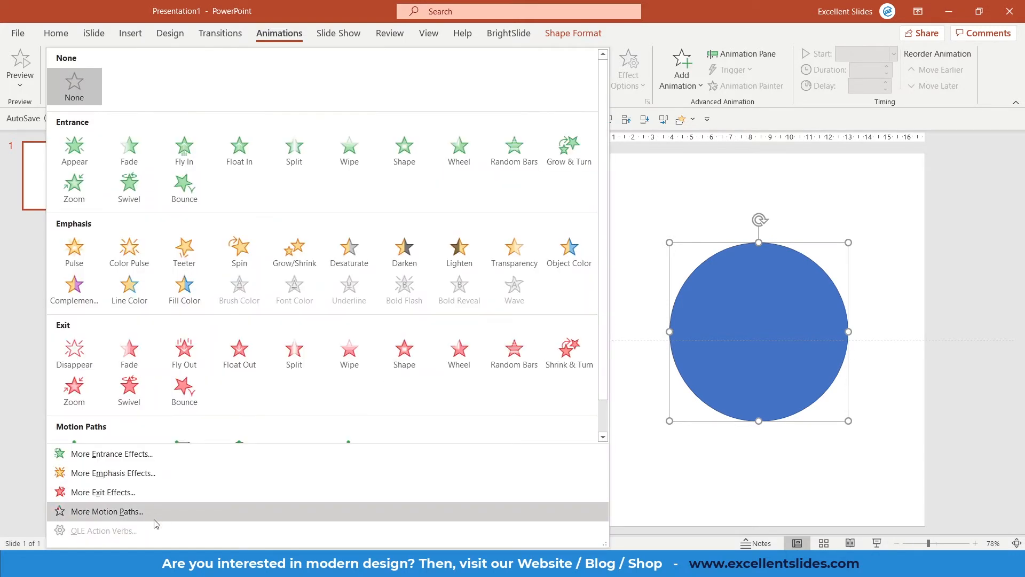
pyautogui.click(131, 514)
pyautogui.scroll(-5, 508, 214)
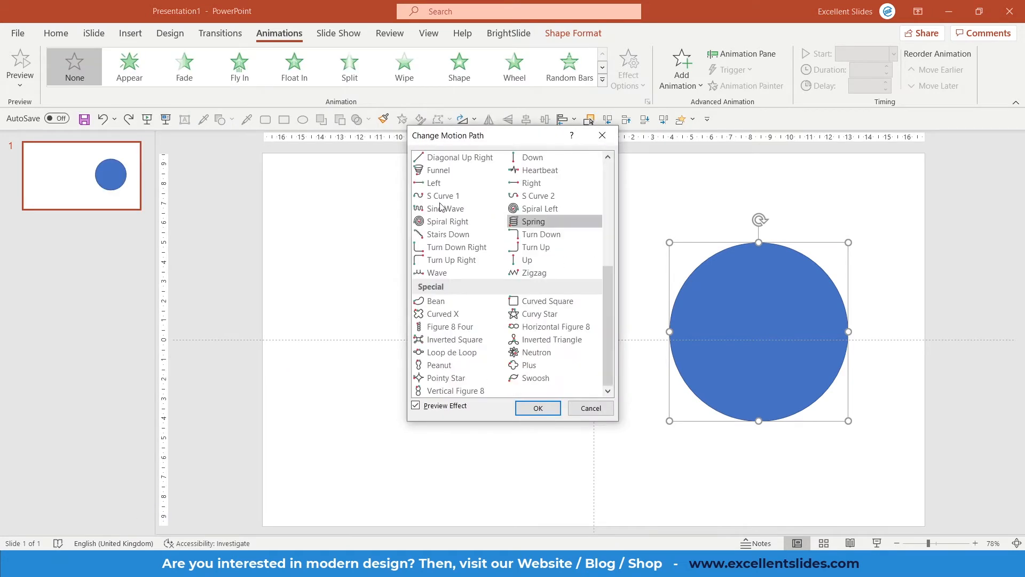
pyautogui.click(602, 135)
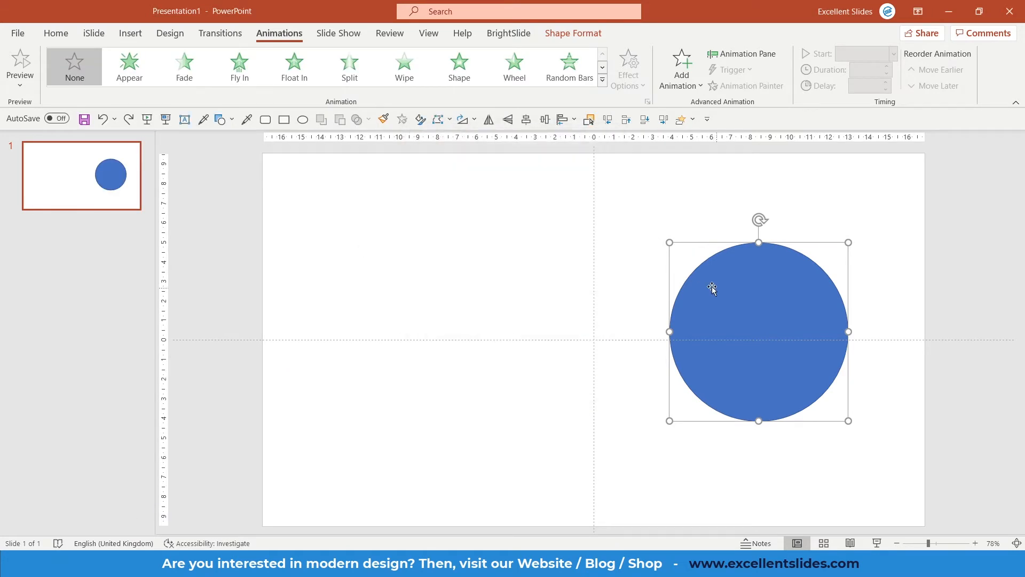
# Step: Center the circle horizontally and vertically on the slide
pyautogui.click(544, 119)
pyautogui.click(526, 119)
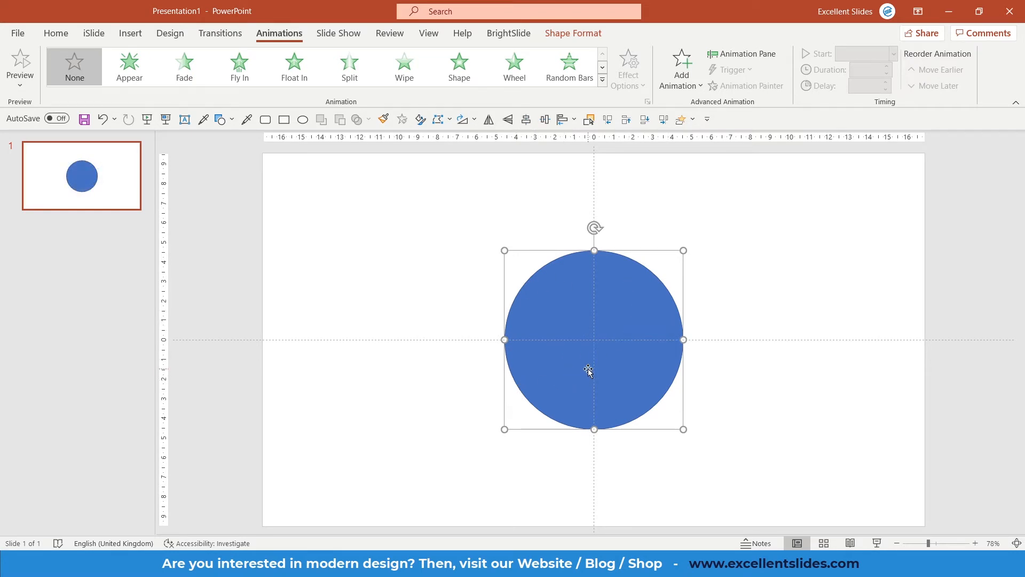
# Step: Apply the Wheel entrance animation to the circle, briefly trying Shape before returning to Wheel
pyautogui.click(517, 67)
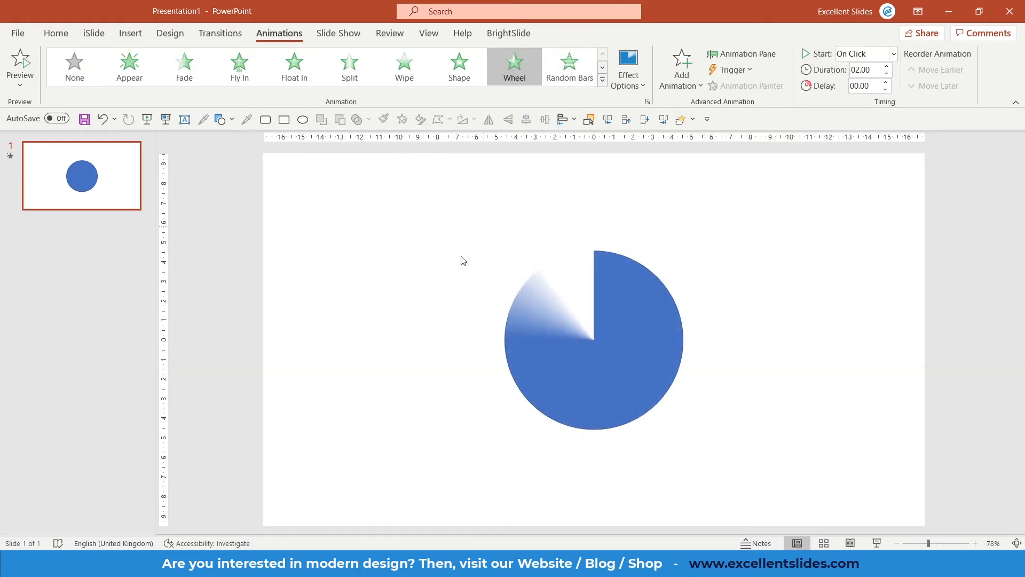
pyautogui.moveTo(593, 370); pyautogui.dragTo(590, 367)
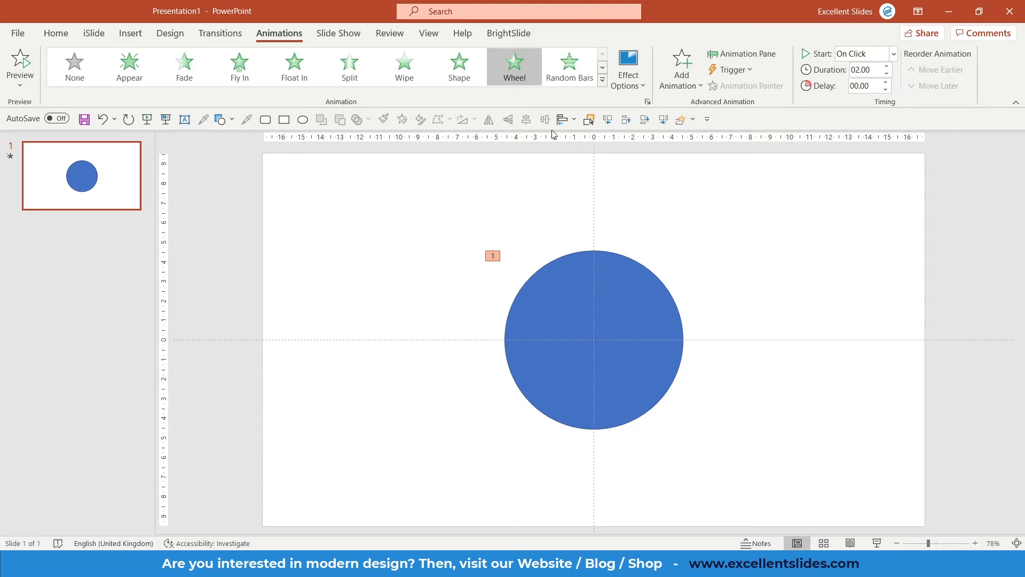
pyautogui.click(464, 80)
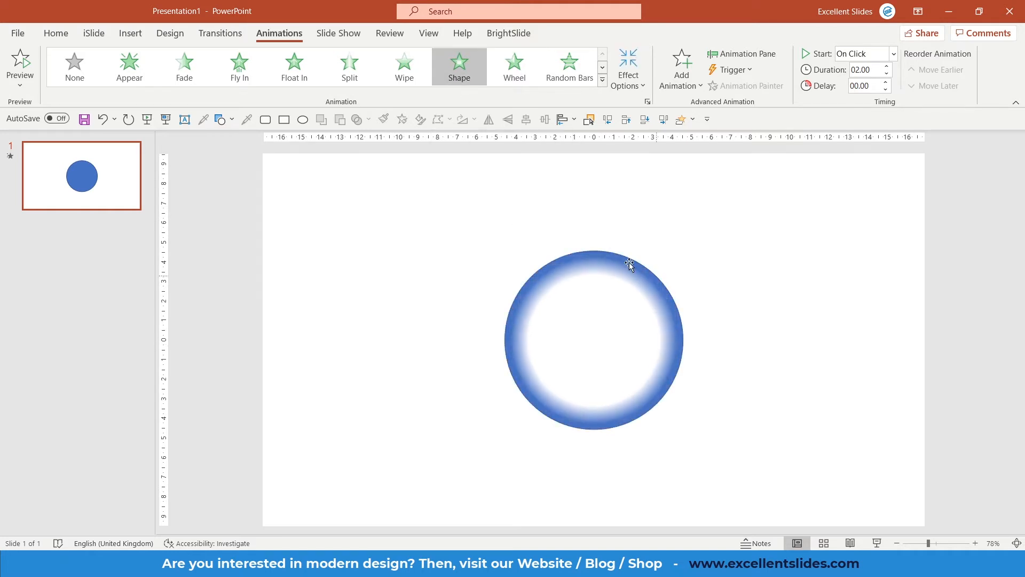
pyautogui.hotkey('alt', 'F9')
pyautogui.click(520, 73)
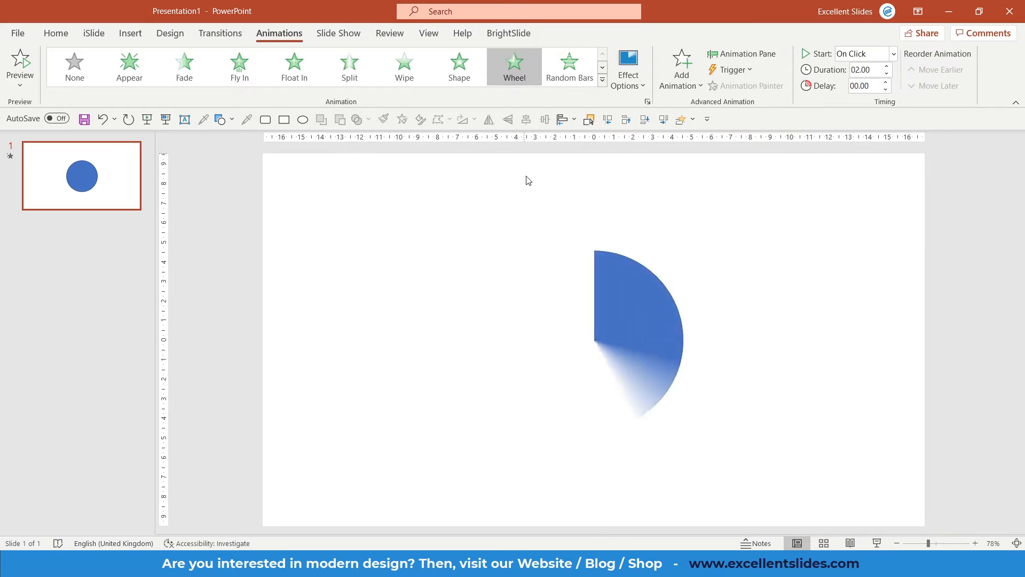
pyautogui.click(558, 272)
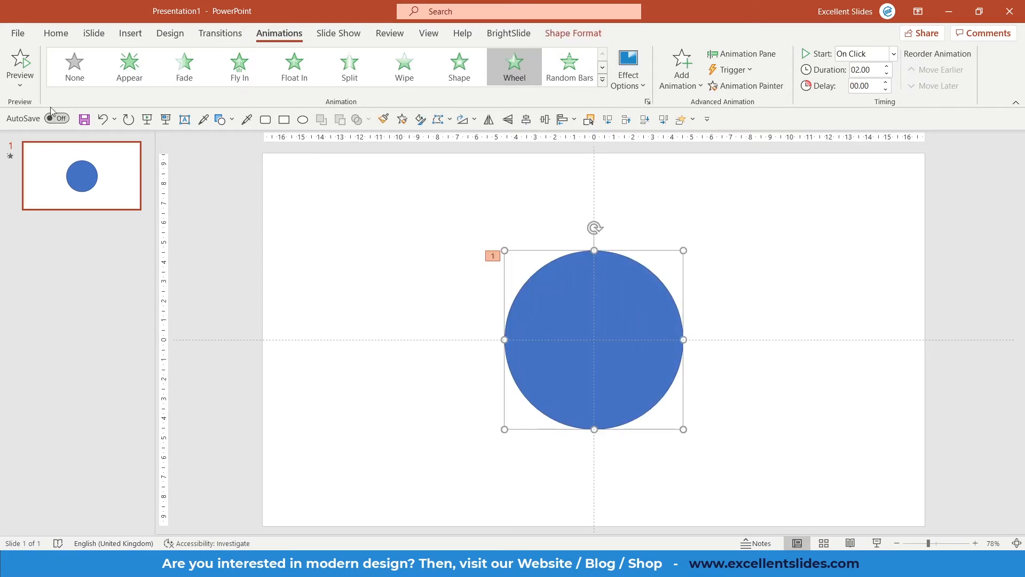
pyautogui.click(25, 89)
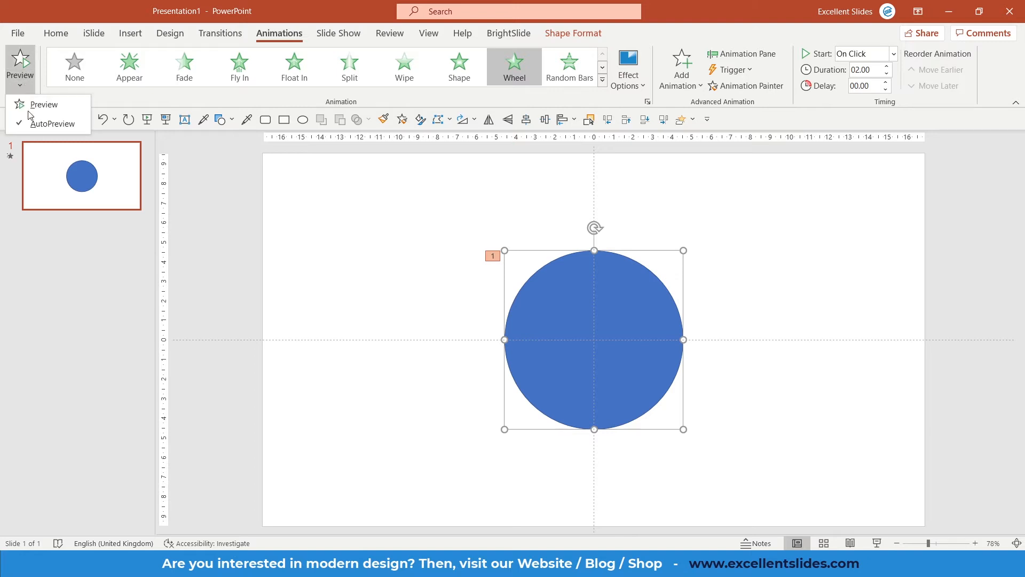
pyautogui.click(53, 123)
pyautogui.click(28, 87)
pyautogui.click(50, 123)
pyautogui.click(412, 198)
pyautogui.click(559, 267)
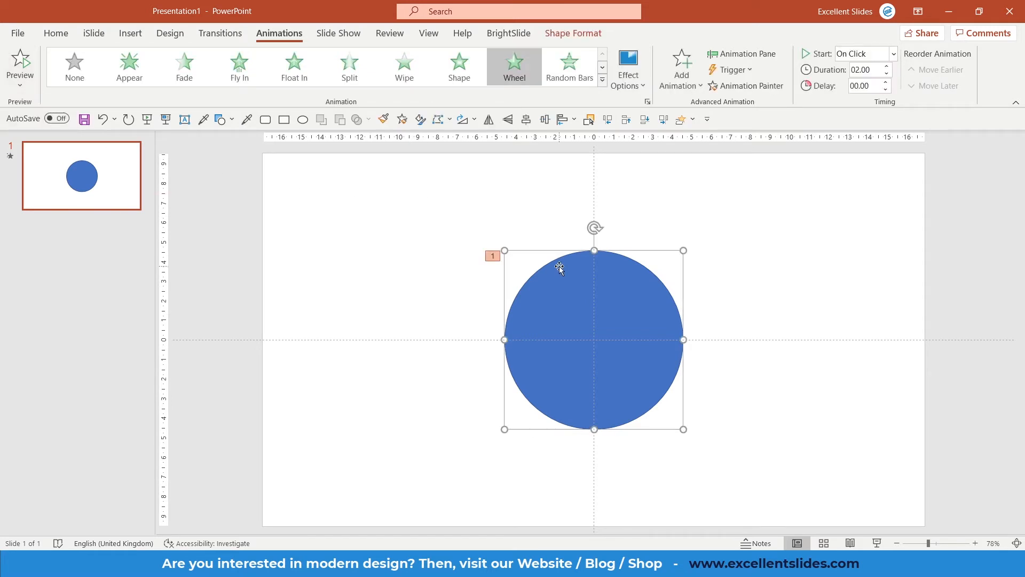
# Step: Open the Animation Pane and select the circle's Wheel animation entry
pyautogui.click(735, 52)
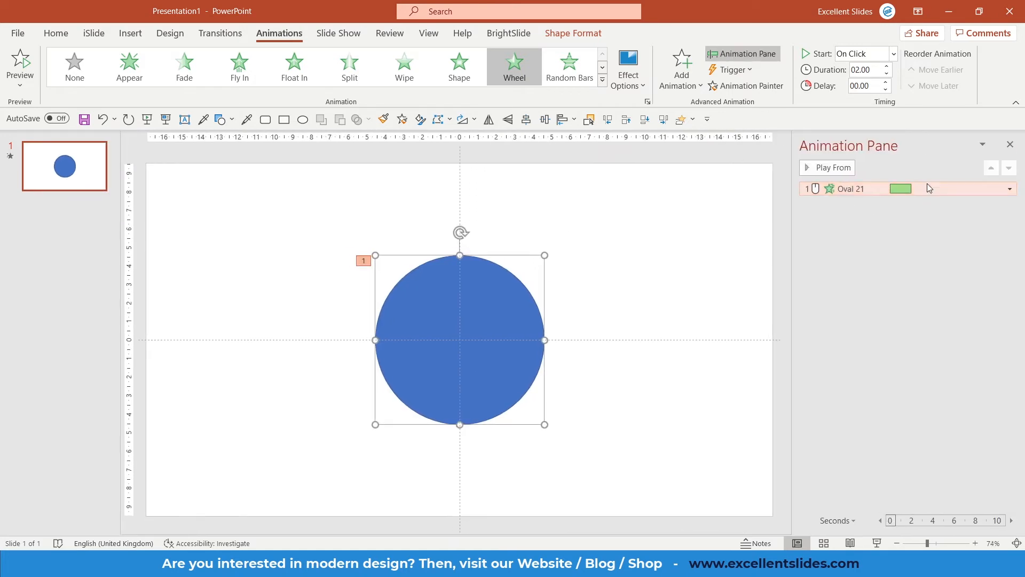
pyautogui.click(869, 188)
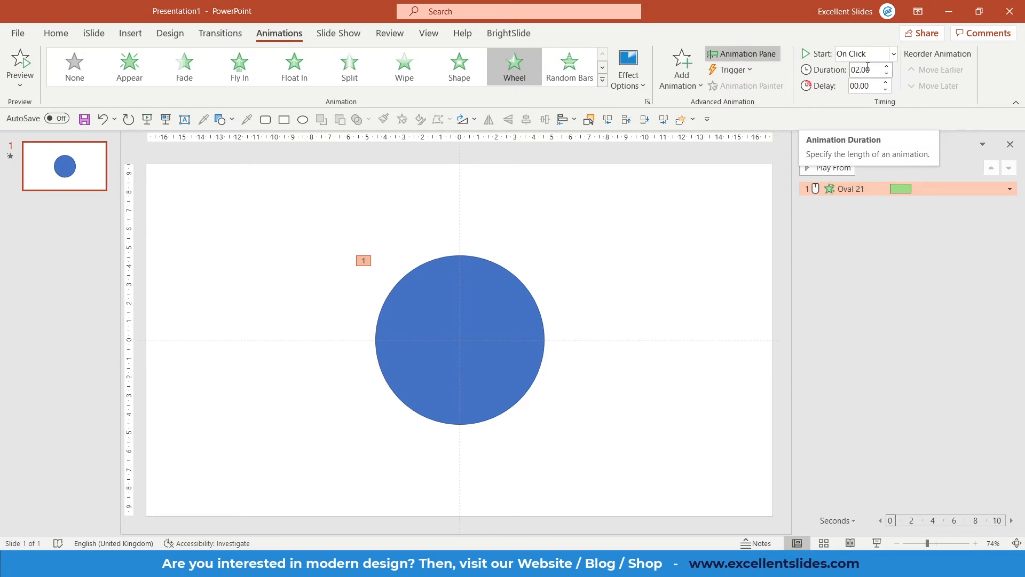
# Step: Shorten the animation duration to 00.25 seconds and play it from the pane
pyautogui.click(886, 74)
pyautogui.click(886, 74)
pyautogui.click(886, 74)
pyautogui.click(887, 74)
pyautogui.click(887, 73)
pyautogui.click(886, 73)
pyautogui.click(886, 74)
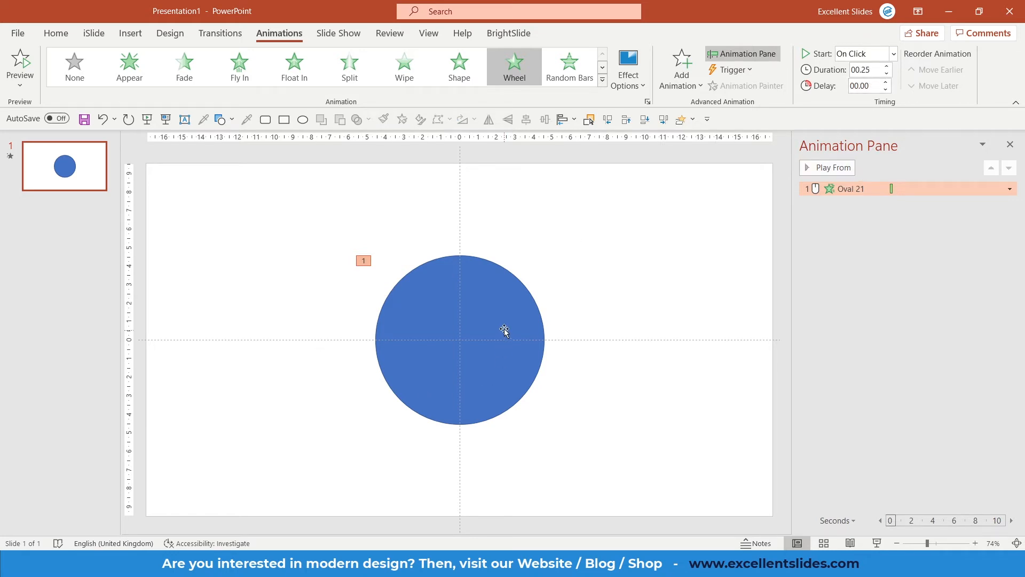
pyautogui.click(834, 170)
# Step: Set the animation duration to 01.00 seconds and play it from the pane
pyautogui.click(888, 67)
pyautogui.click(888, 67)
pyautogui.click(887, 67)
pyautogui.click(834, 169)
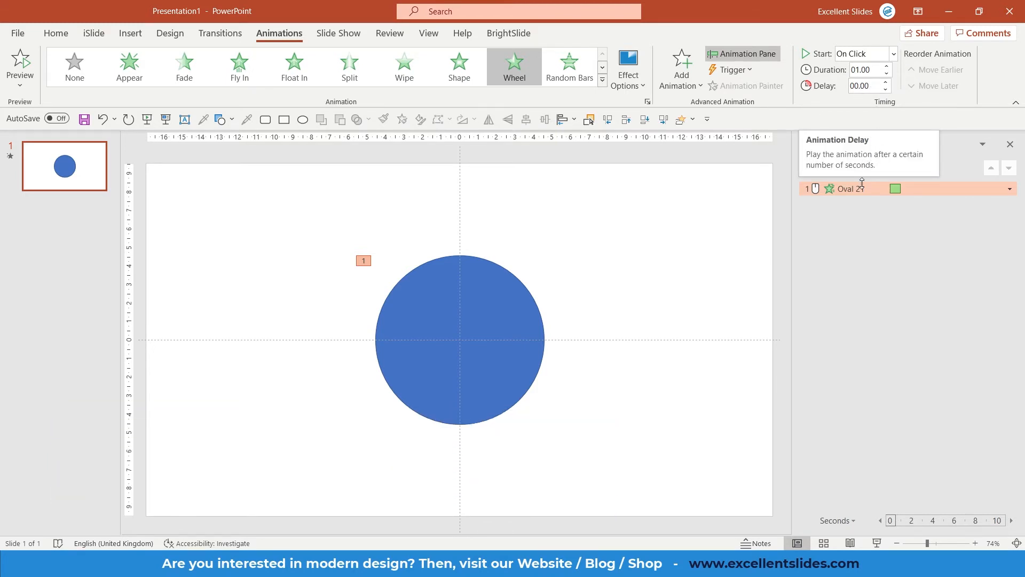
# Step: Set the circle's animation to start With Previous
pyautogui.click(861, 220)
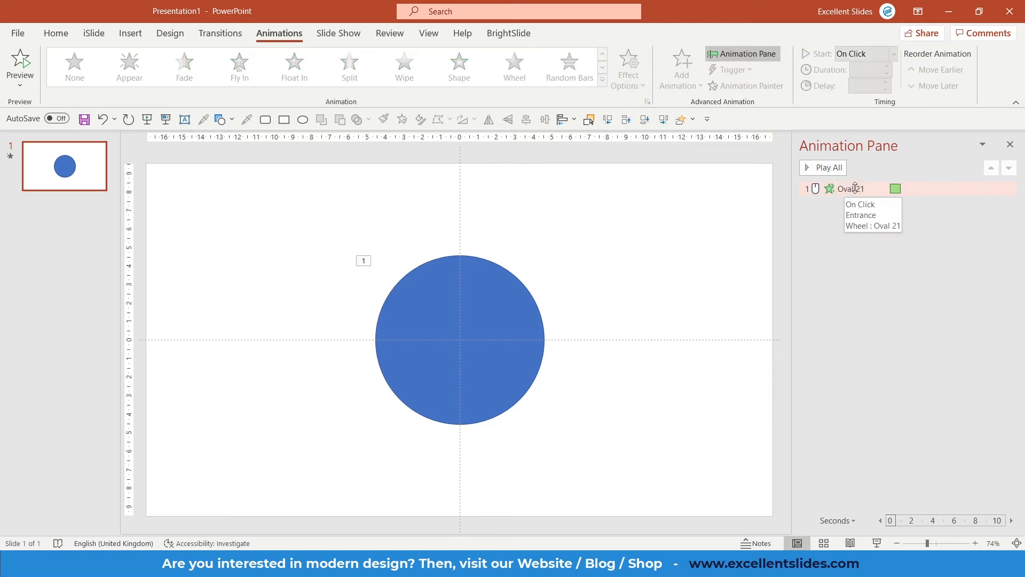
pyautogui.click(856, 190)
pyautogui.rightClick(860, 192)
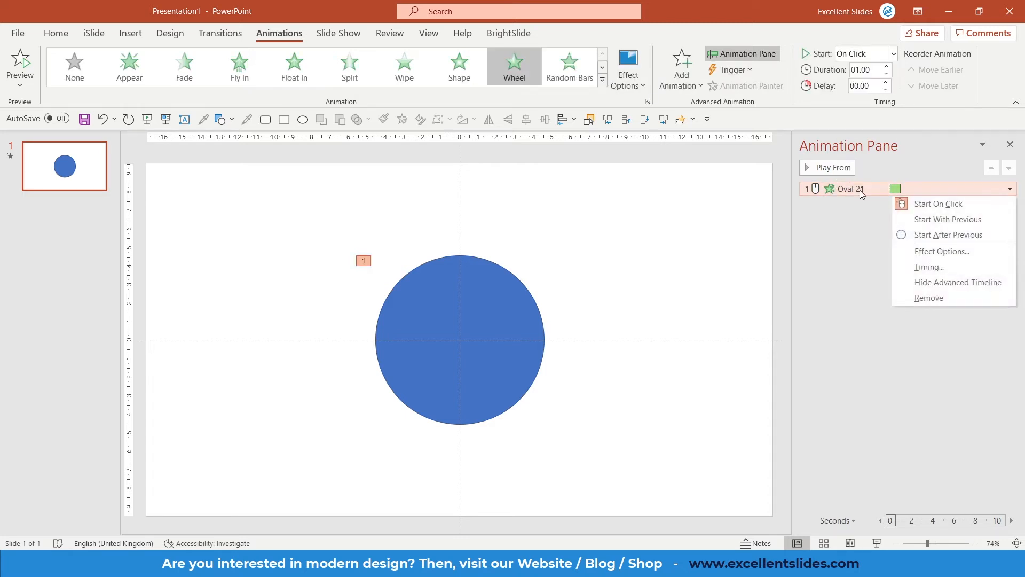
pyautogui.click(929, 220)
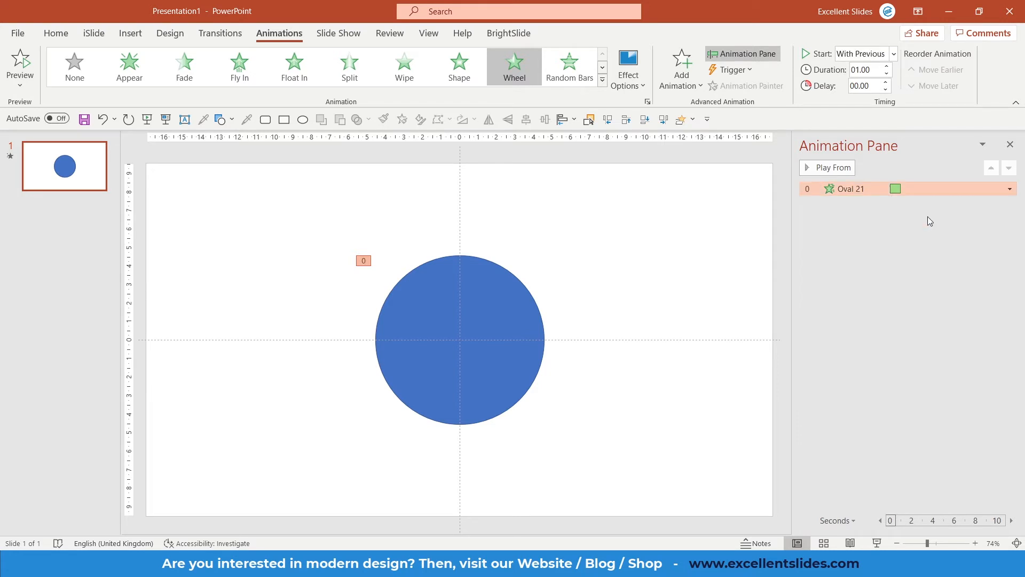
# Step: Run the slide show from the beginning to check the animation, then exit it
pyautogui.click(146, 118)
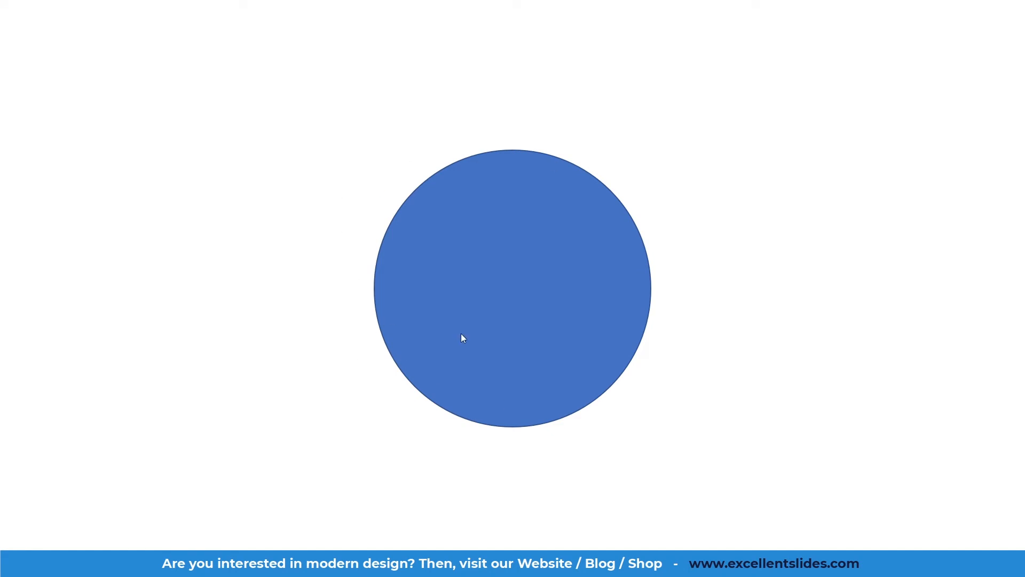
pyautogui.press('Escape')
pyautogui.click(475, 327)
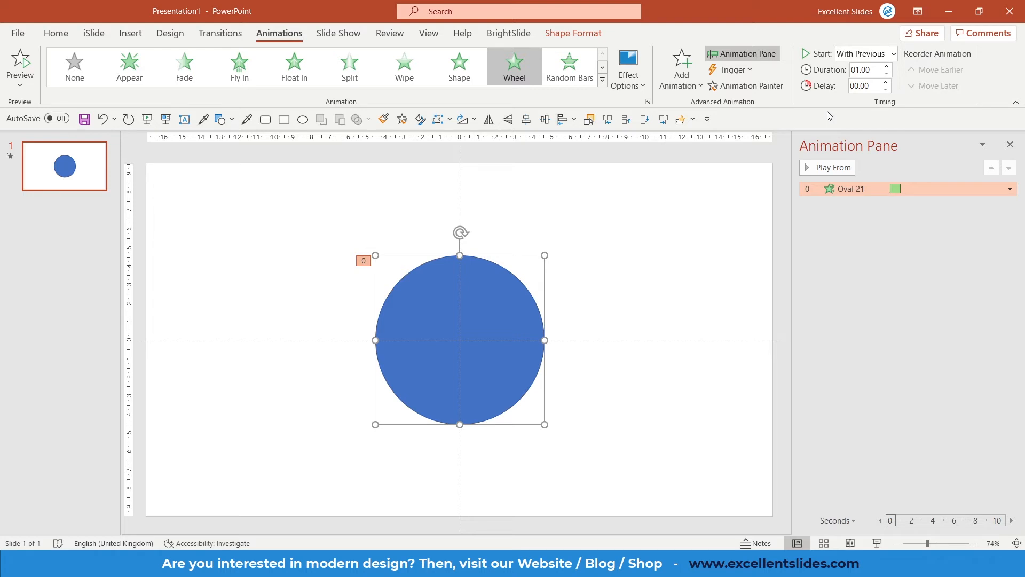
# Step: Set the animation delay to 01.00 seconds and run the slide show from the beginning to check it, then exit
pyautogui.click(887, 82)
pyautogui.click(887, 82)
pyautogui.click(887, 82)
pyautogui.click(886, 82)
pyautogui.click(146, 119)
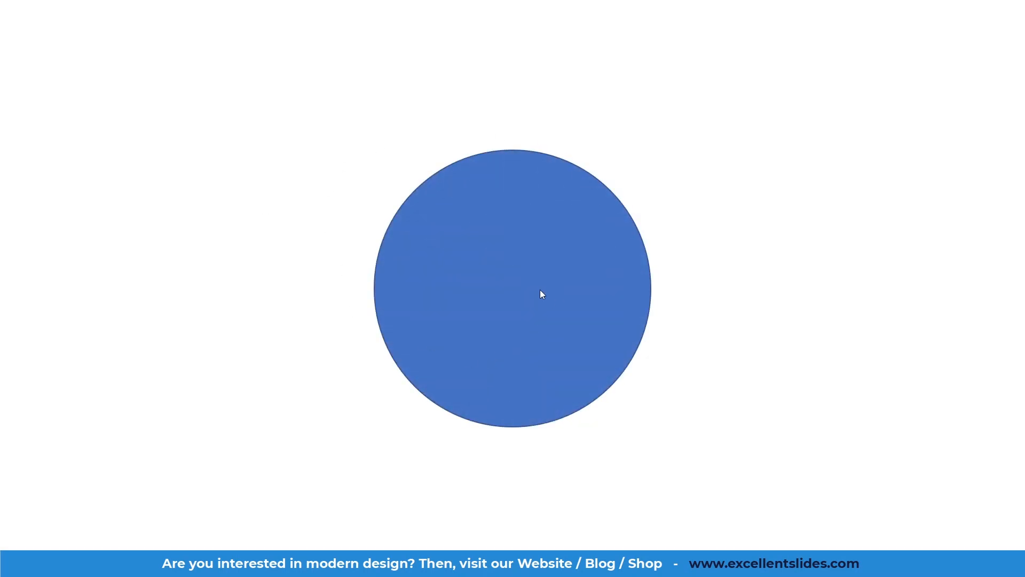
pyautogui.press('Escape')
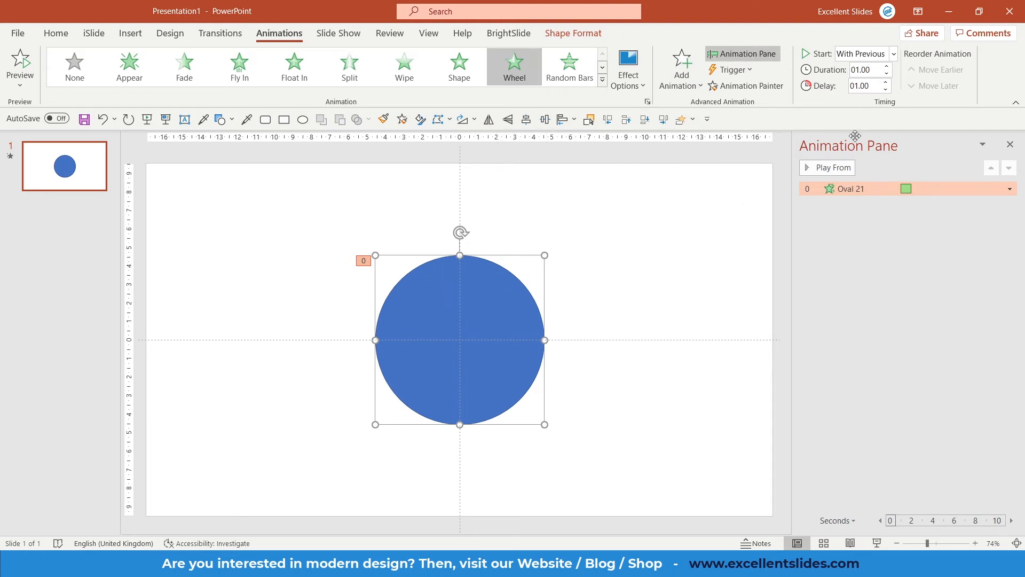
# Step: Preview the animation from the pane and set the Wheel effect option to 1 Spoke
pyautogui.click(820, 168)
pyautogui.click(631, 81)
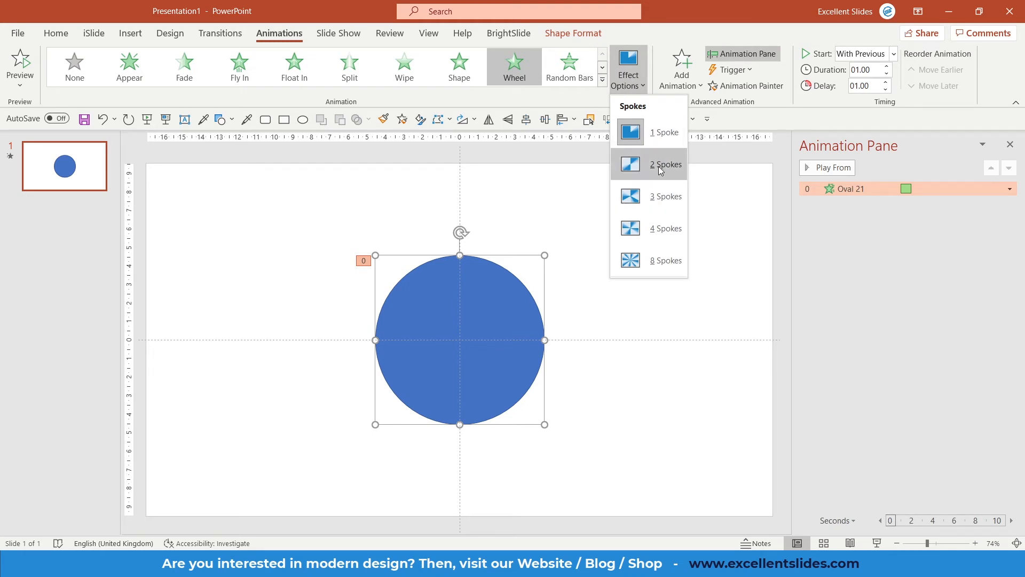
pyautogui.click(665, 202)
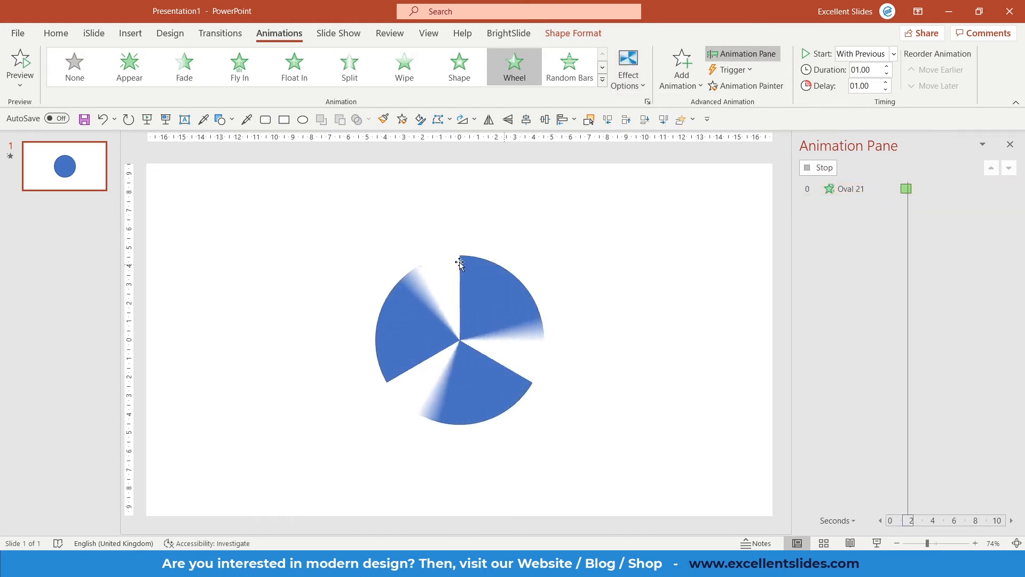
pyautogui.click(634, 83)
pyautogui.click(662, 132)
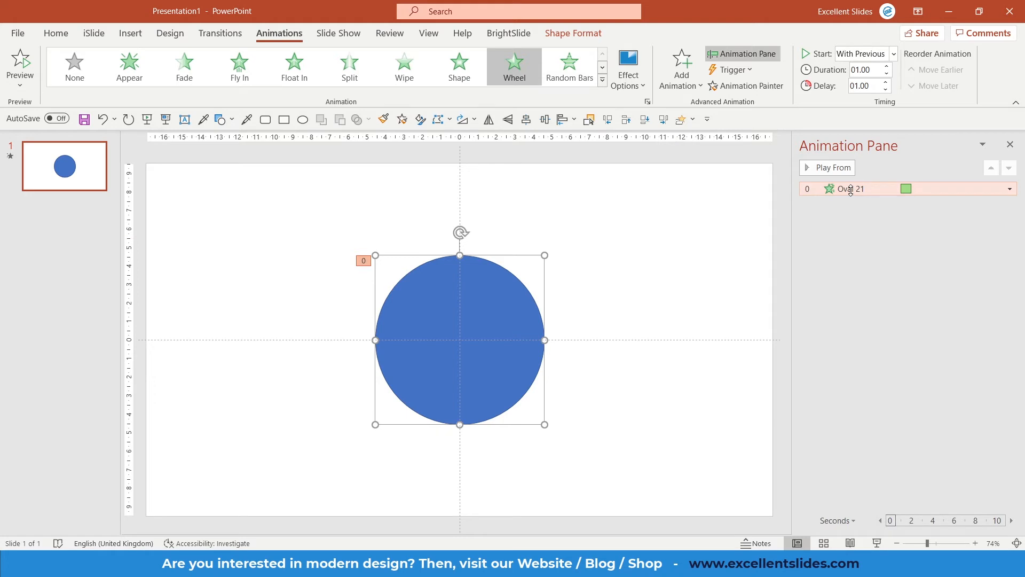
# Step: Open the Wheel effect options dialog and set the sound to Voltage, keeping Don't Dim after animation
pyautogui.rightClick(833, 191)
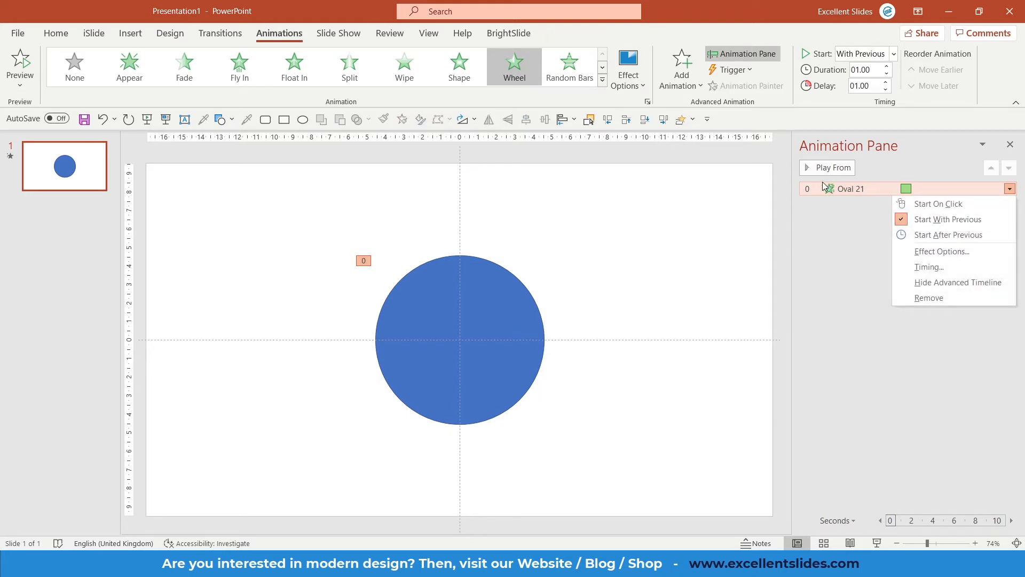
pyautogui.click(941, 251)
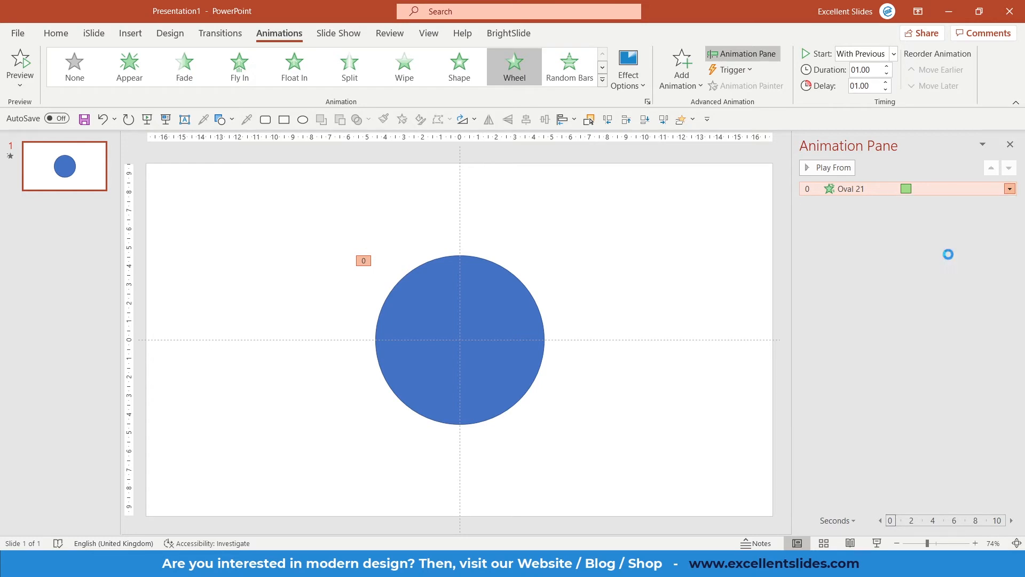
pyautogui.moveTo(509, 177)
pyautogui.mouseDown()
pyautogui.moveTo(530, 188)
pyautogui.moveTo(504, 199)
pyautogui.moveTo(505, 180)
pyautogui.mouseUp()
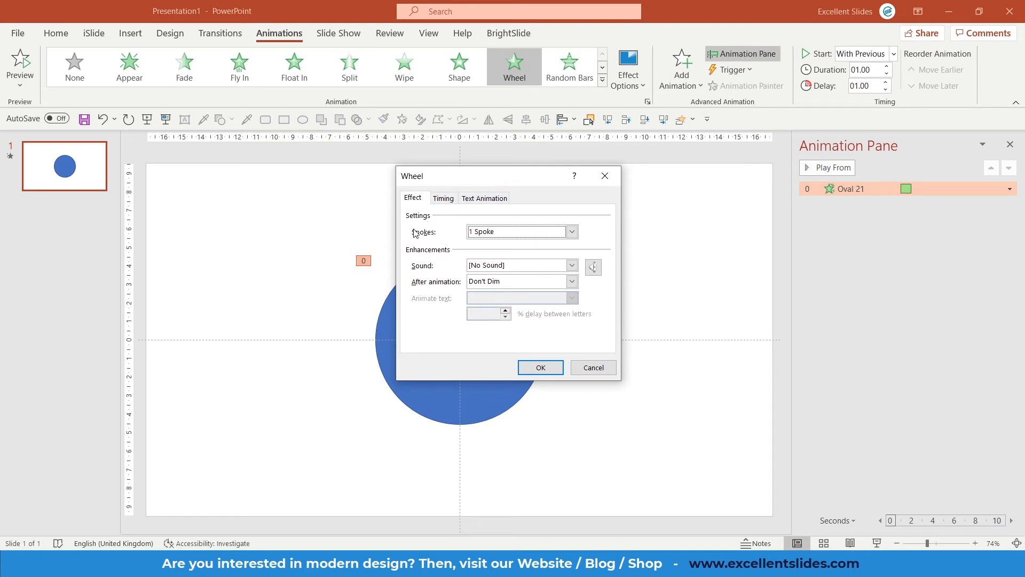
pyautogui.click(498, 235)
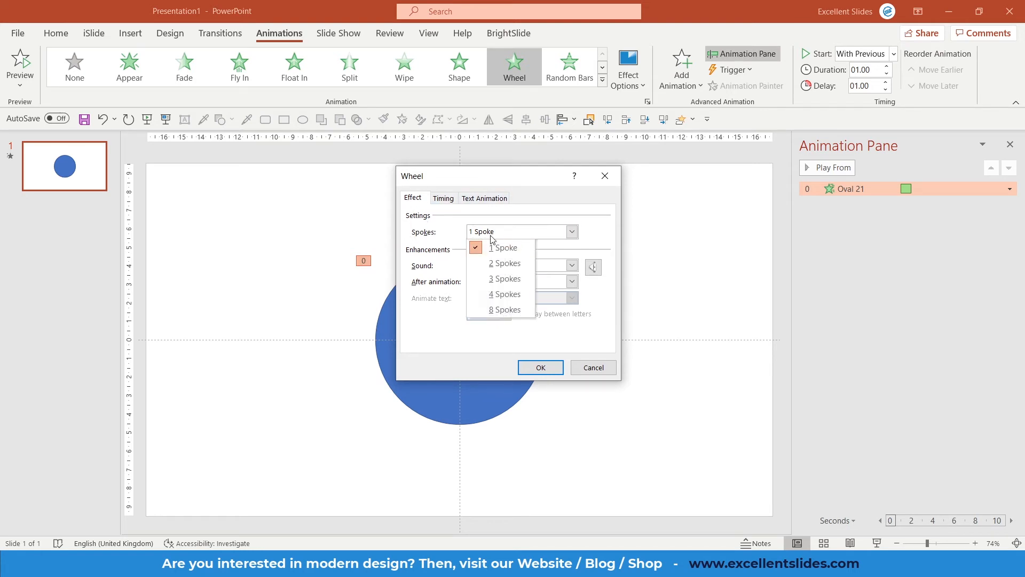
pyautogui.click(518, 221)
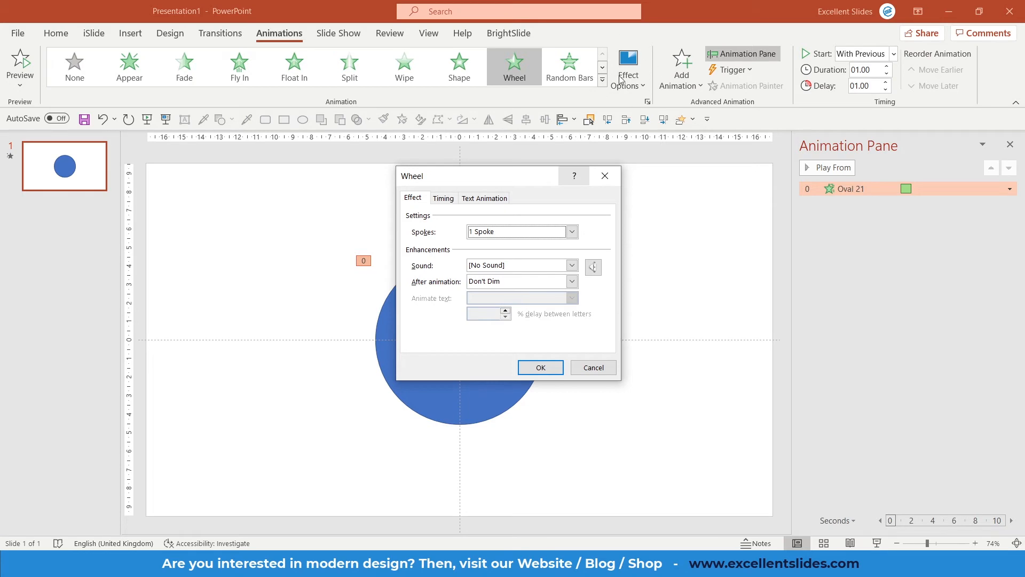
pyautogui.click(572, 266)
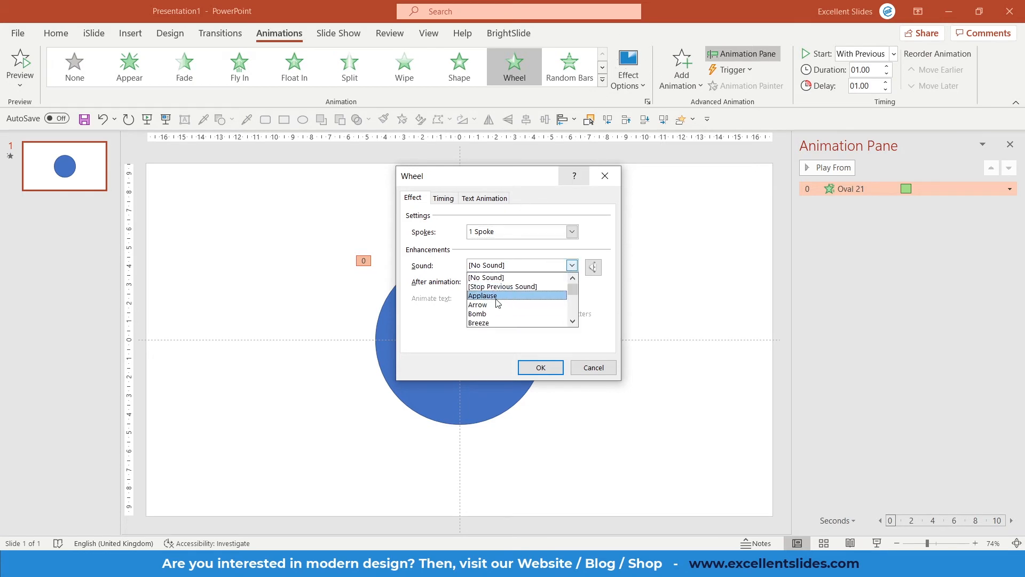
pyautogui.scroll(-3, 497, 299)
pyautogui.scroll(-2, 497, 300)
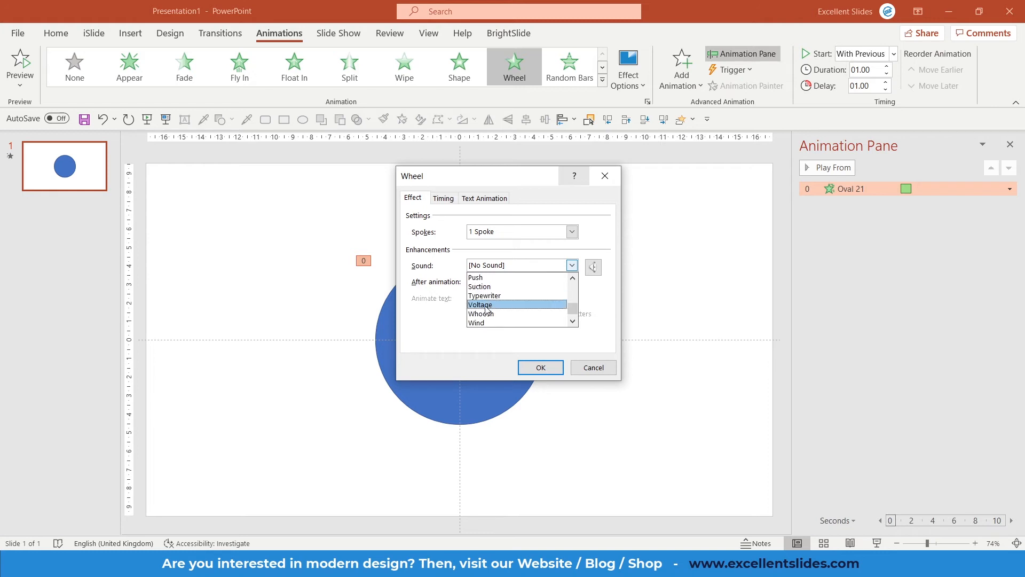
pyautogui.click(487, 305)
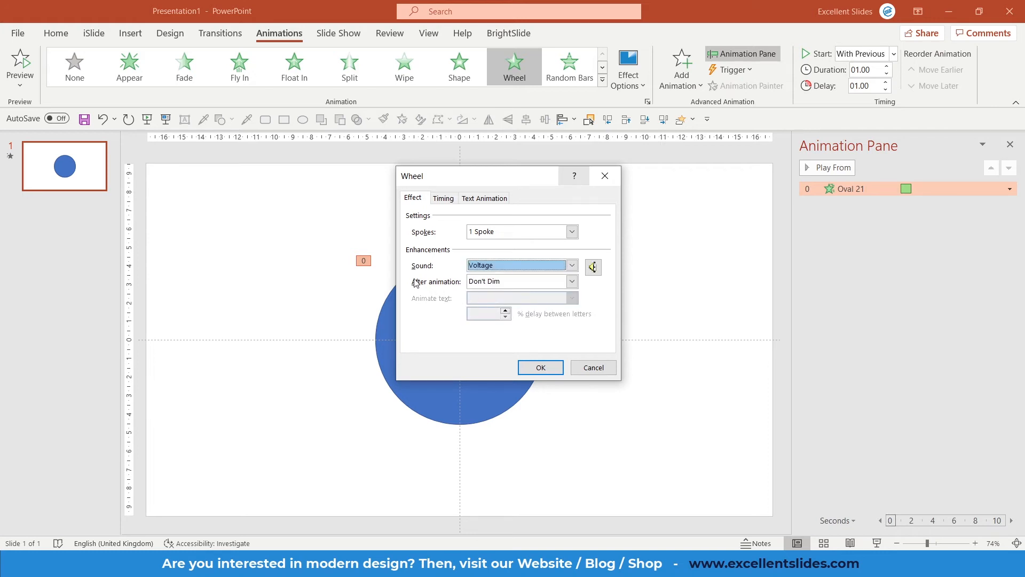
pyautogui.click(572, 282)
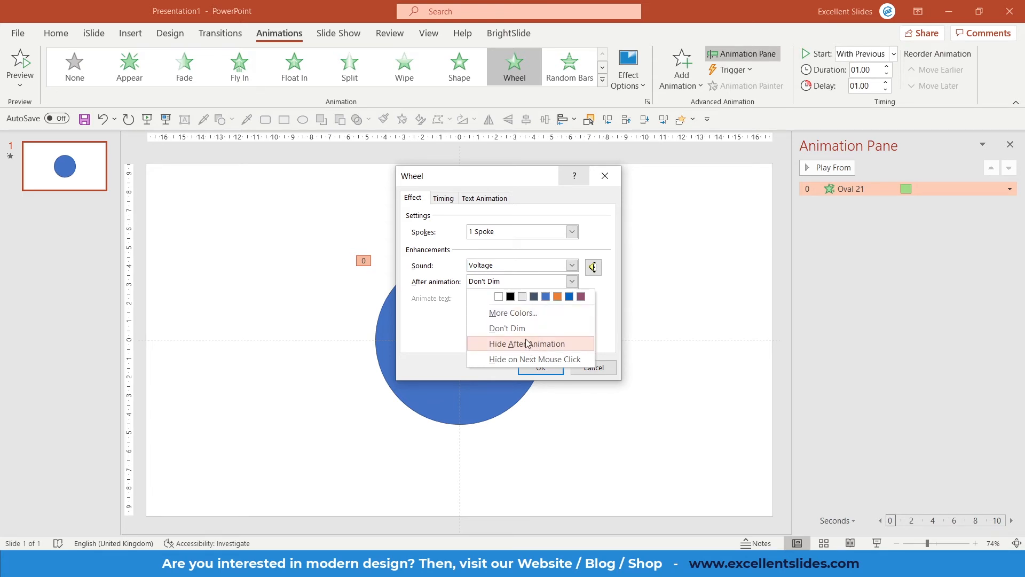
pyautogui.click(510, 329)
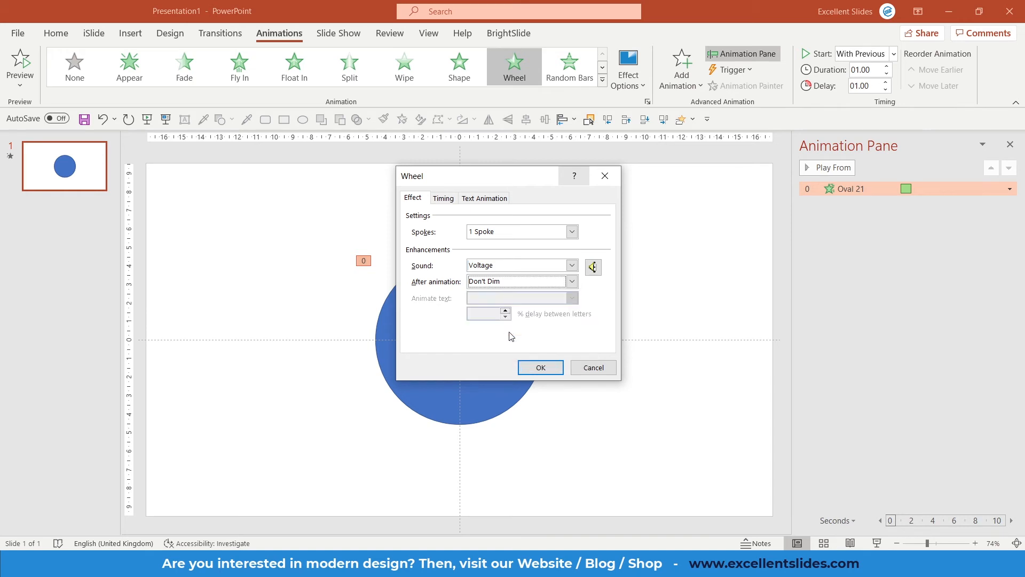
# Step: Set the timing to With Previous, Repeat 20 and Rewind when done playing, apply it, then undo these changes
pyautogui.click(443, 199)
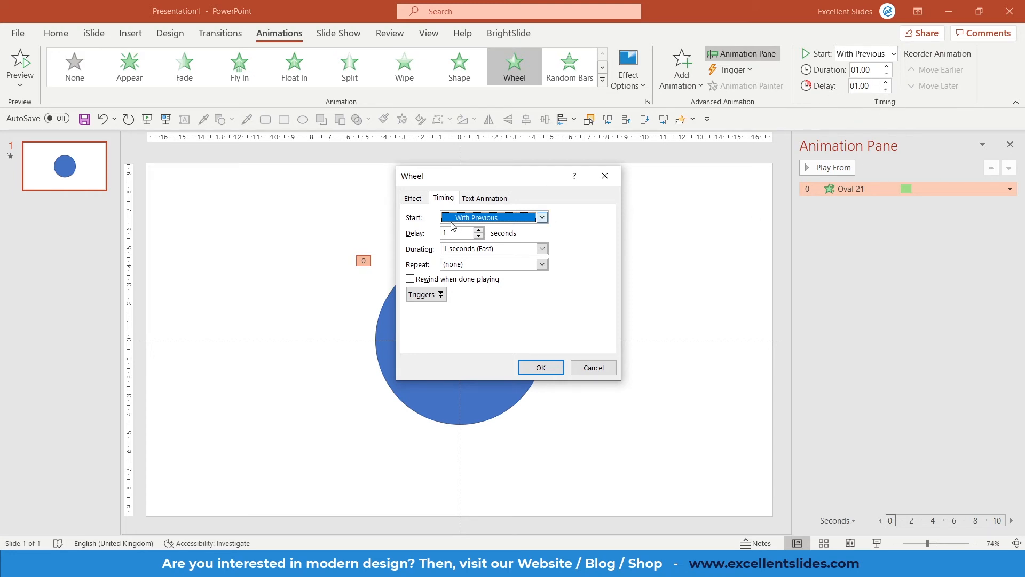
pyautogui.click(541, 218)
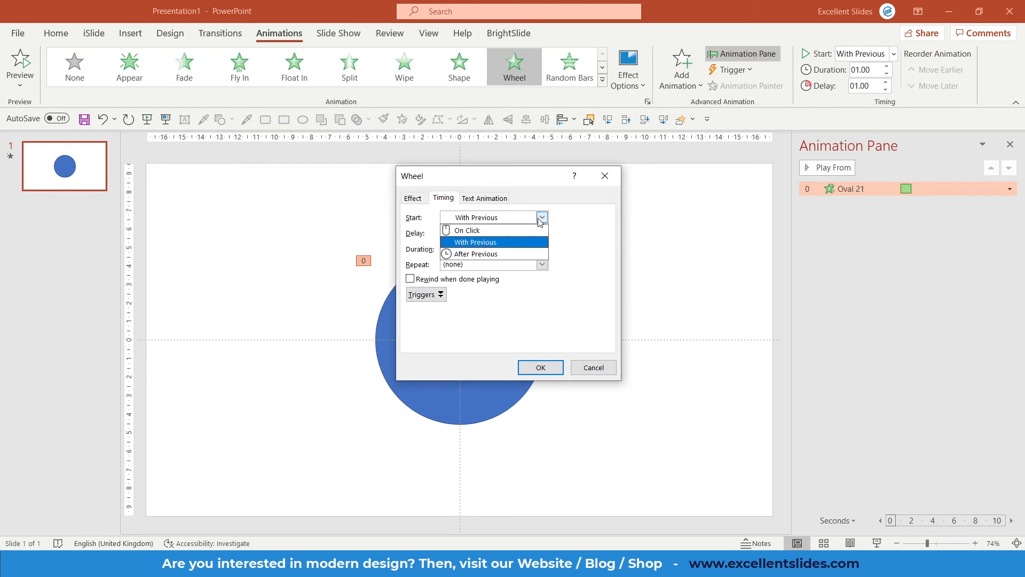
pyautogui.click(502, 242)
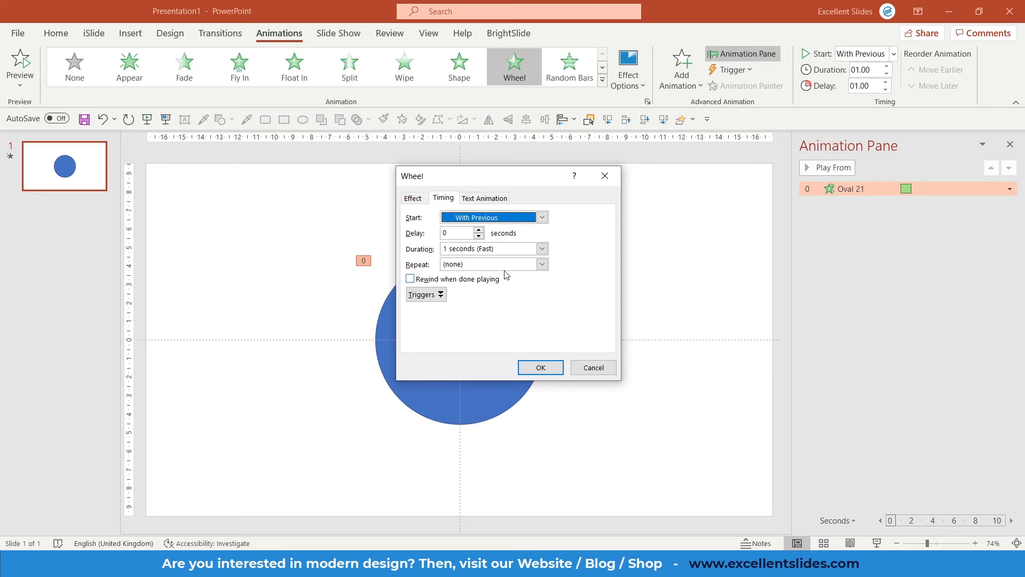
pyautogui.click(542, 264)
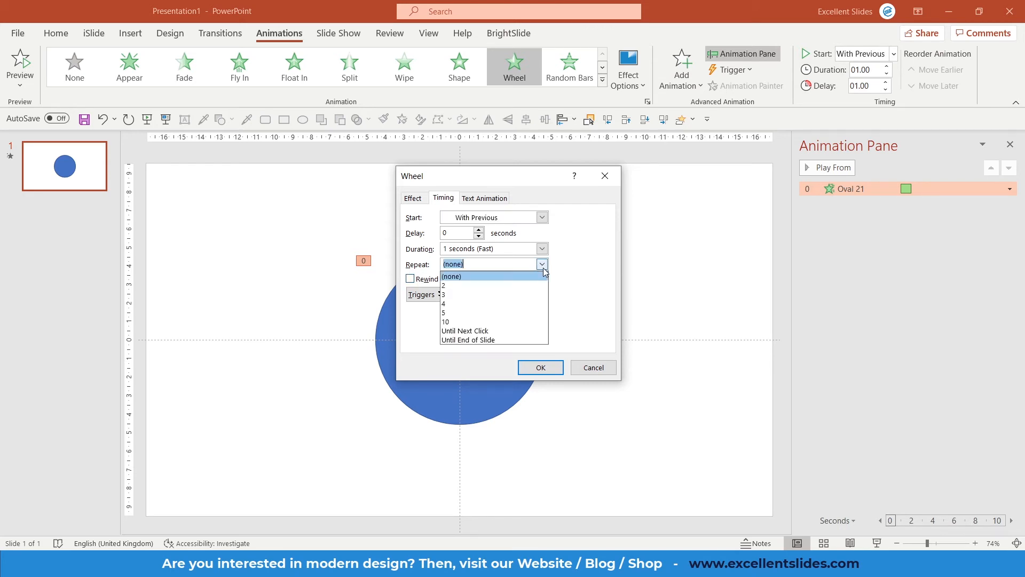
pyautogui.click(470, 313)
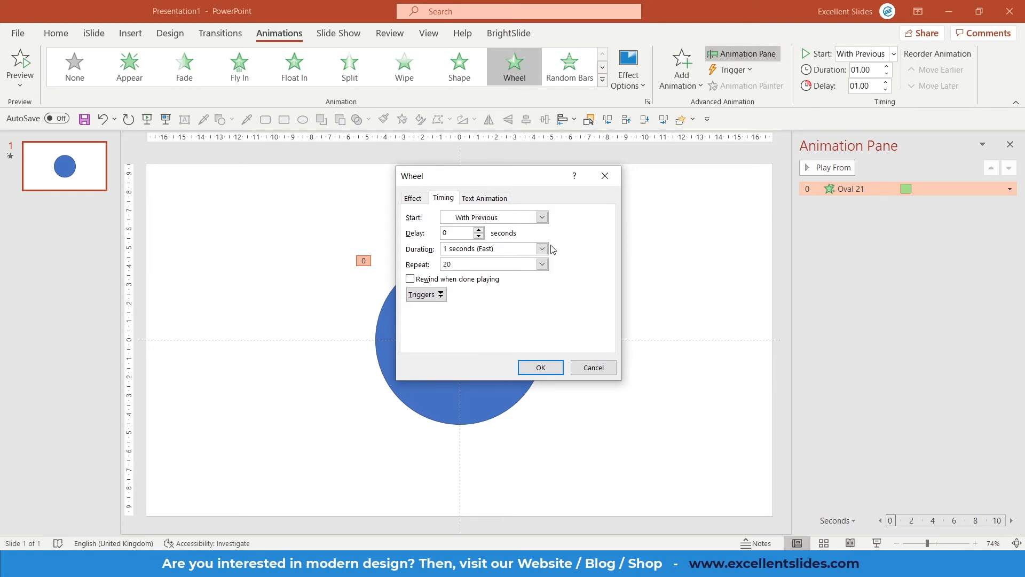
pyautogui.press('Tab')
pyautogui.click(409, 279)
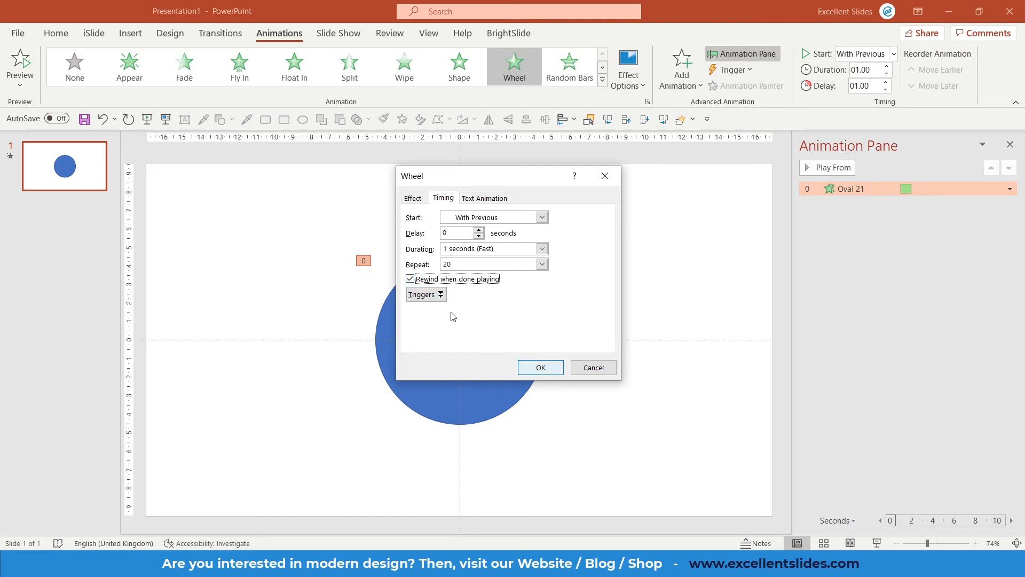
pyautogui.click(529, 368)
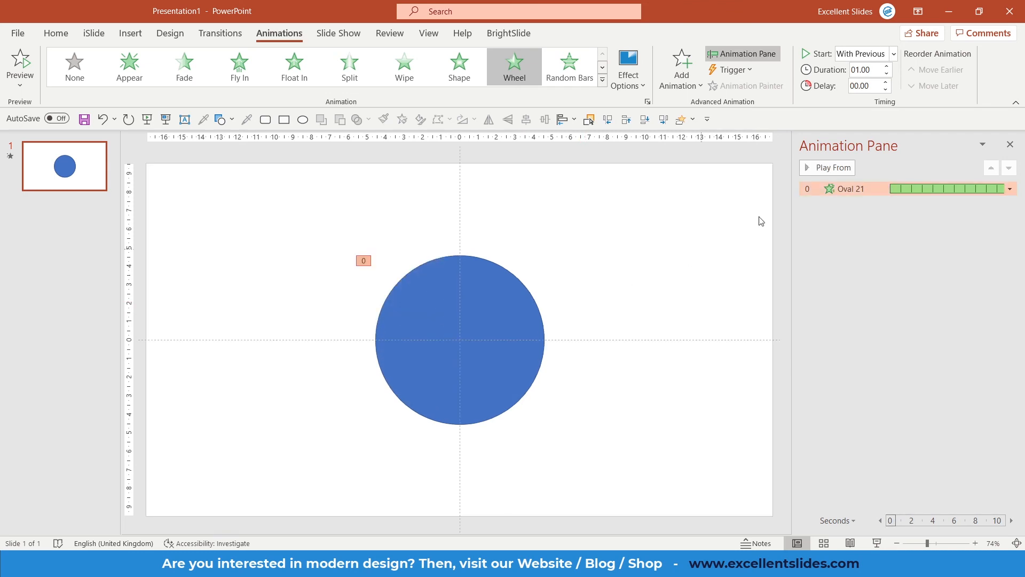
pyautogui.hotkey('ctrl', 'z')
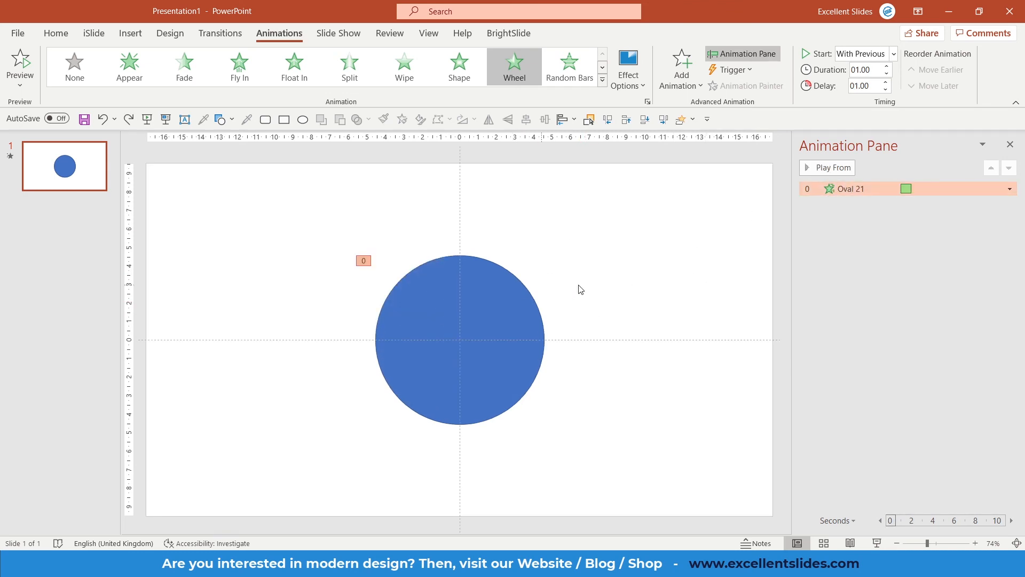
# Step: Open the animation's effect dialog to review its trigger and text animation grouping options, then close it
pyautogui.doubleClick(834, 189)
pyautogui.click(449, 199)
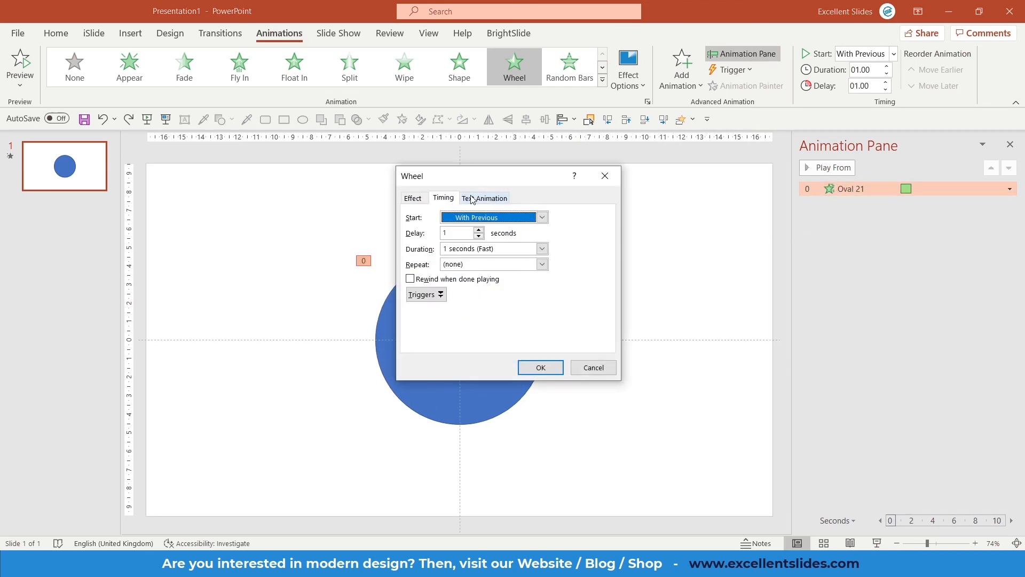
pyautogui.click(438, 293)
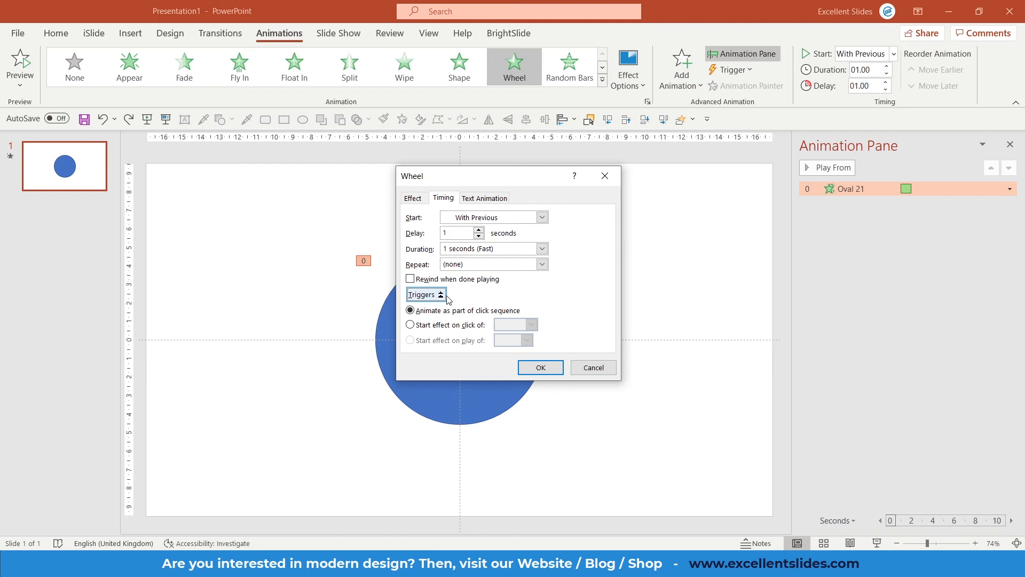
pyautogui.click(485, 199)
pyautogui.moveTo(504, 185); pyautogui.dragTo(629, 176)
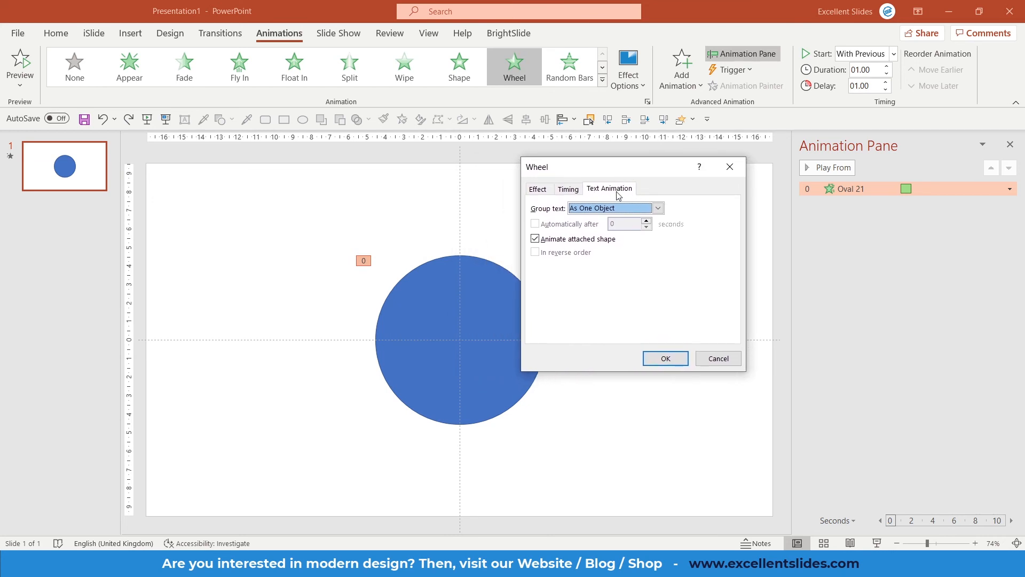
pyautogui.click(644, 208)
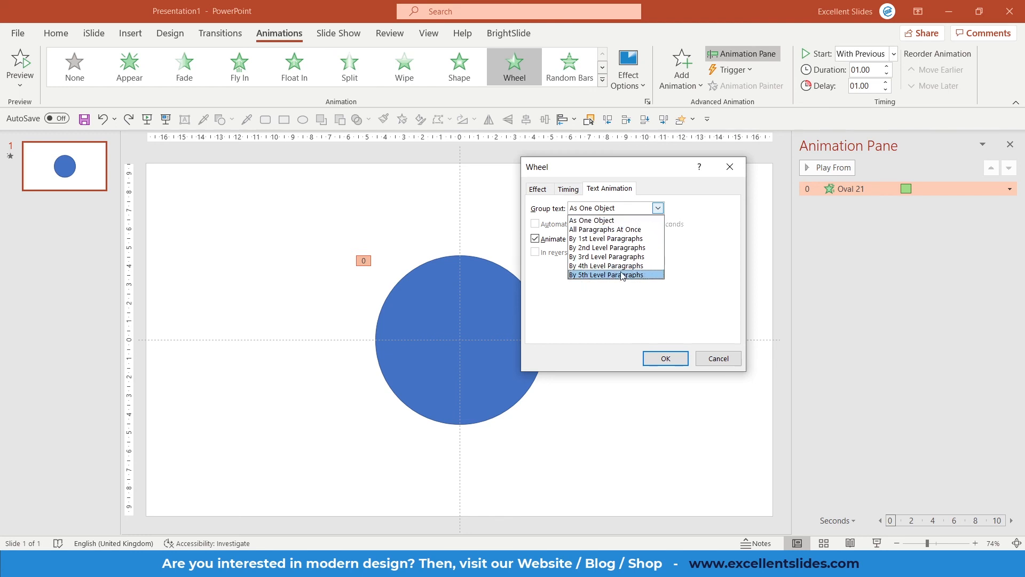
pyautogui.click(702, 195)
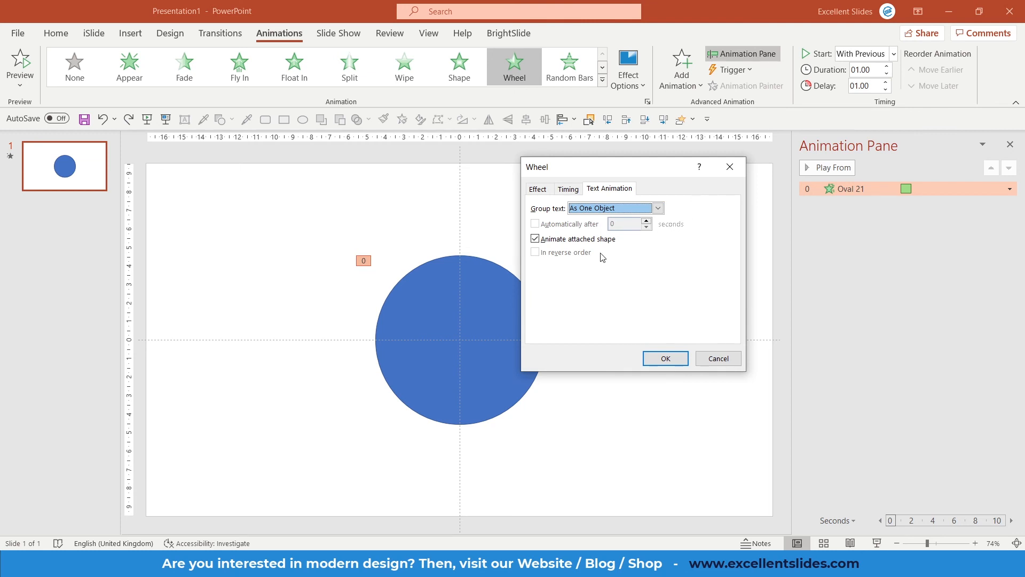
pyautogui.click(730, 167)
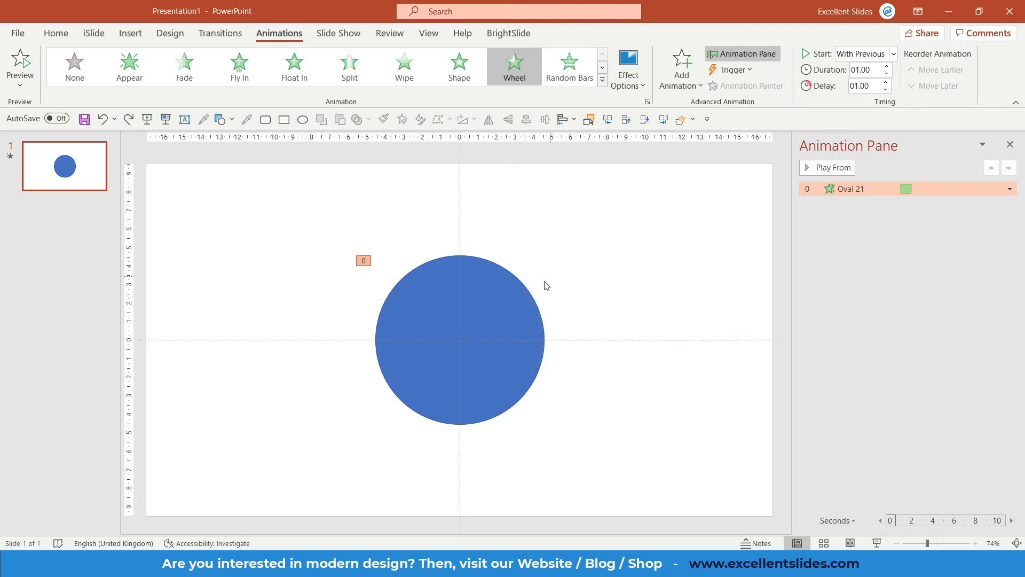
# Step: Replace the circle's animation with the Teeter emphasis effect
pyautogui.click(519, 295)
pyautogui.rightClick(521, 294)
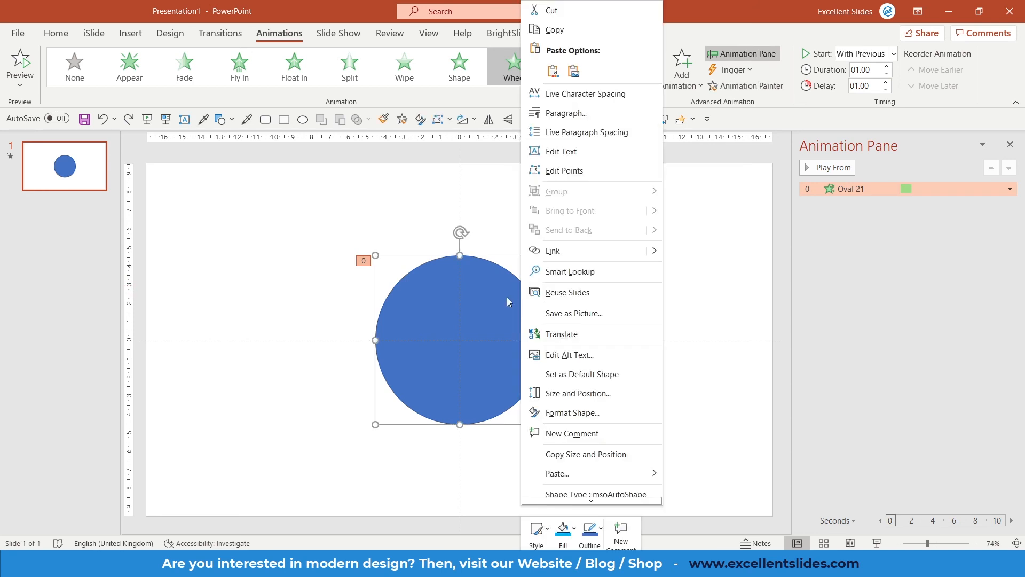
pyautogui.click(506, 296)
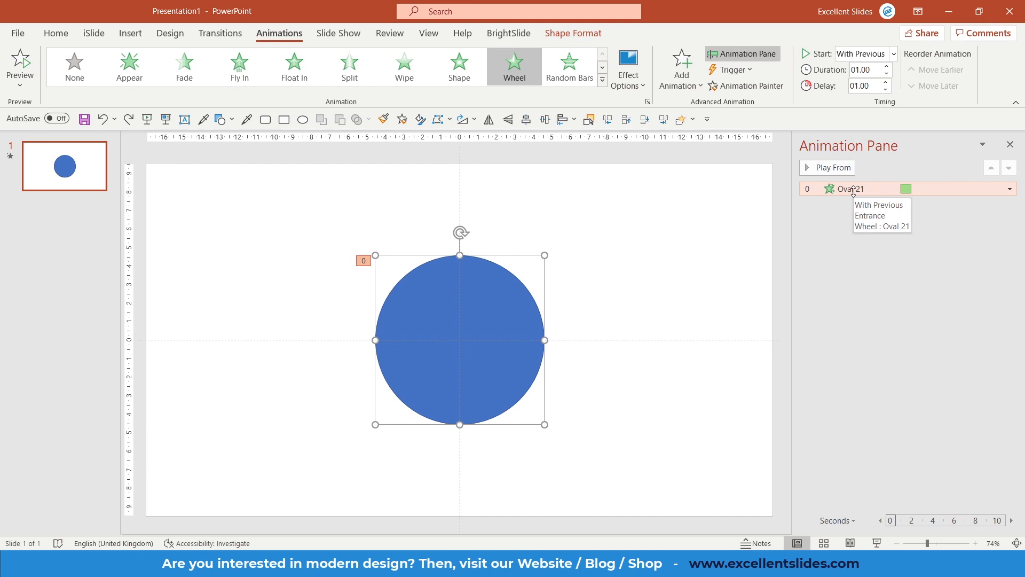
pyautogui.click(602, 81)
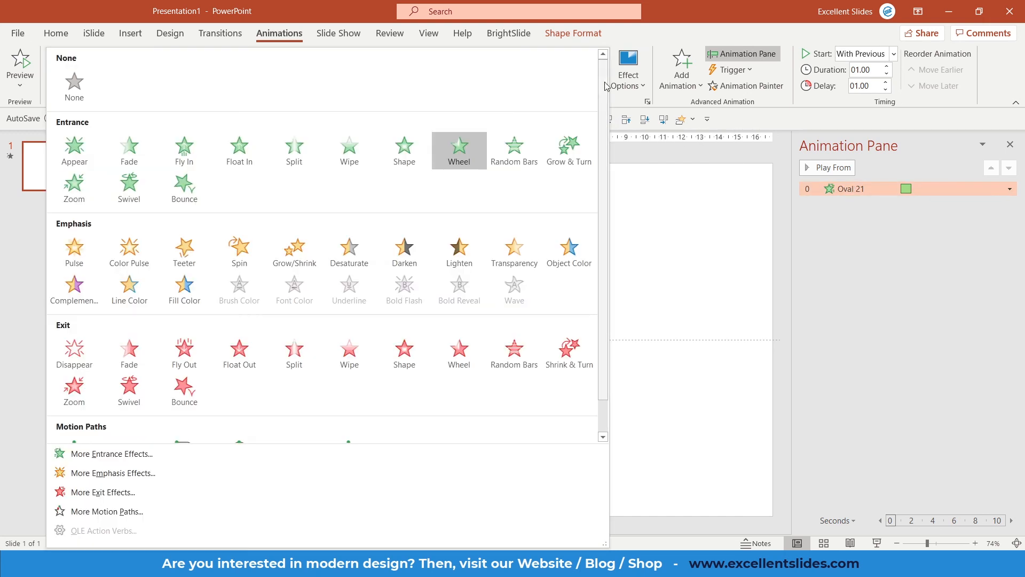
pyautogui.click(184, 251)
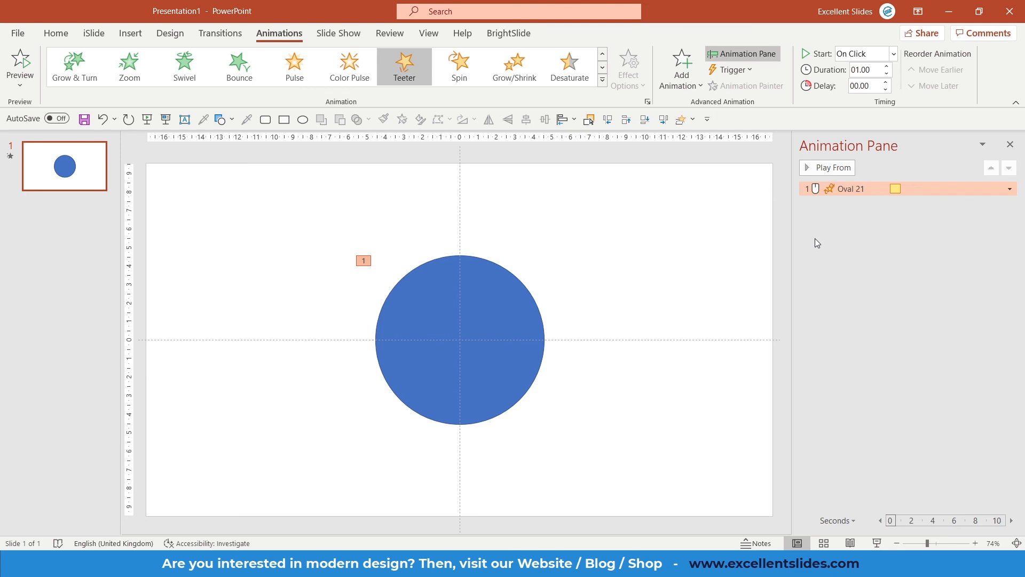
# Step: Reapply the Wheel entrance effect to the circle
pyautogui.click(602, 80)
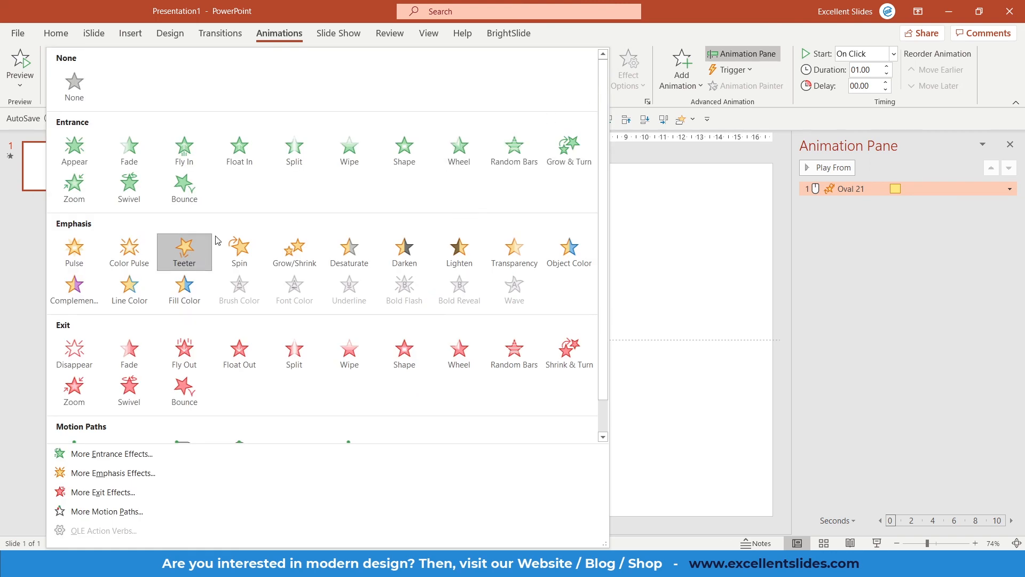
pyautogui.click(454, 154)
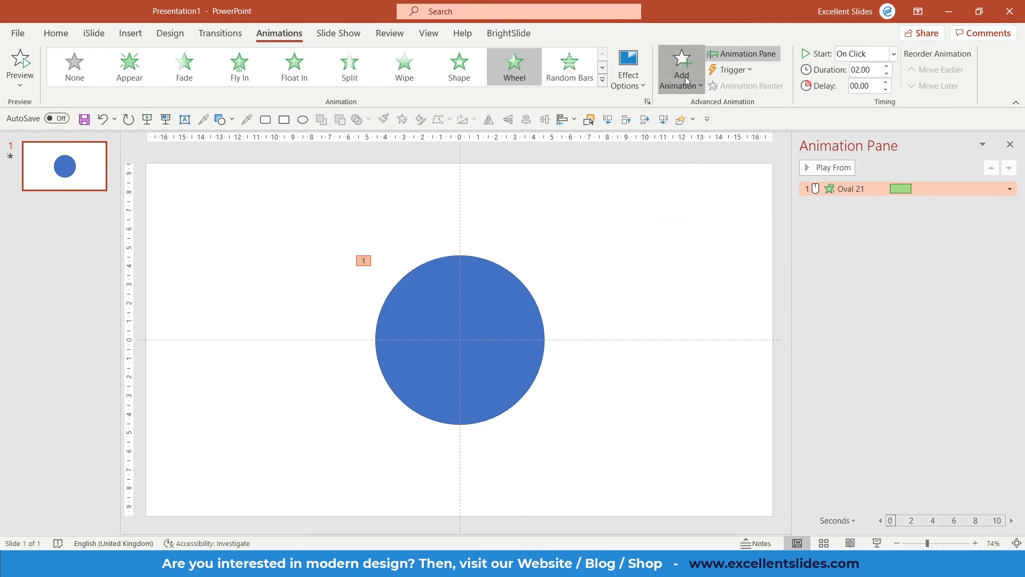
pyautogui.click(684, 76)
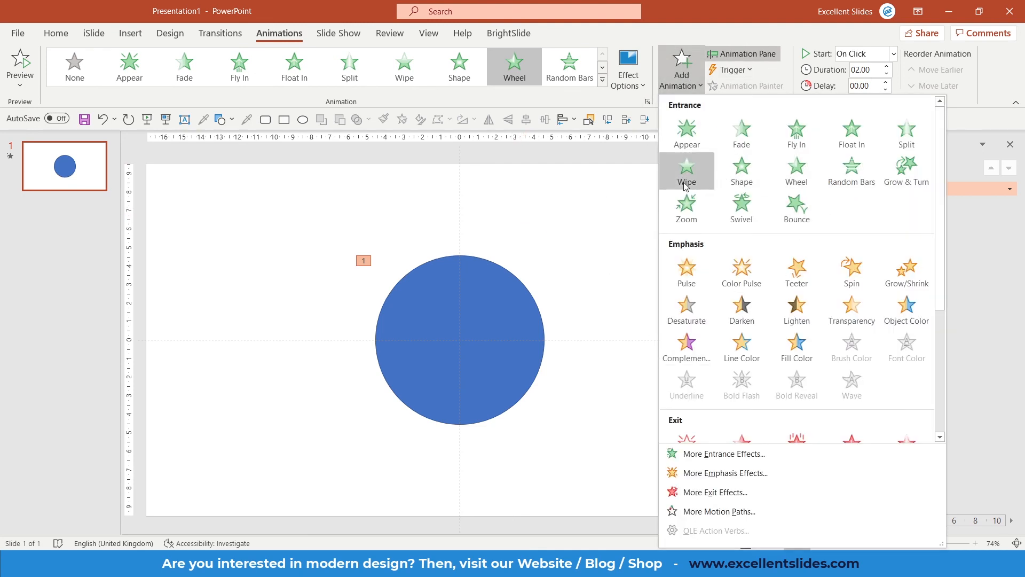
pyautogui.scroll(-3, 691, 197)
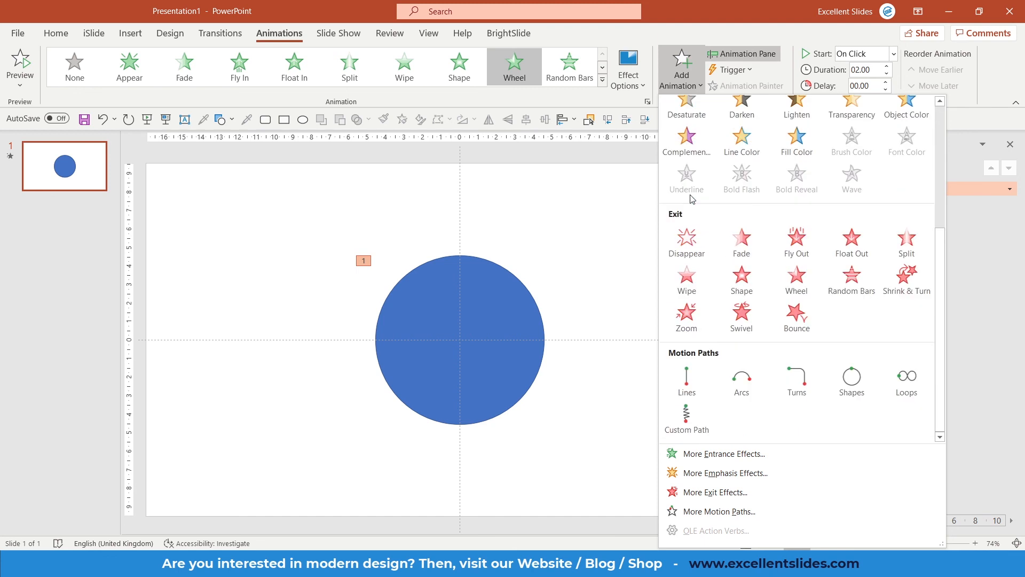
pyautogui.click(607, 287)
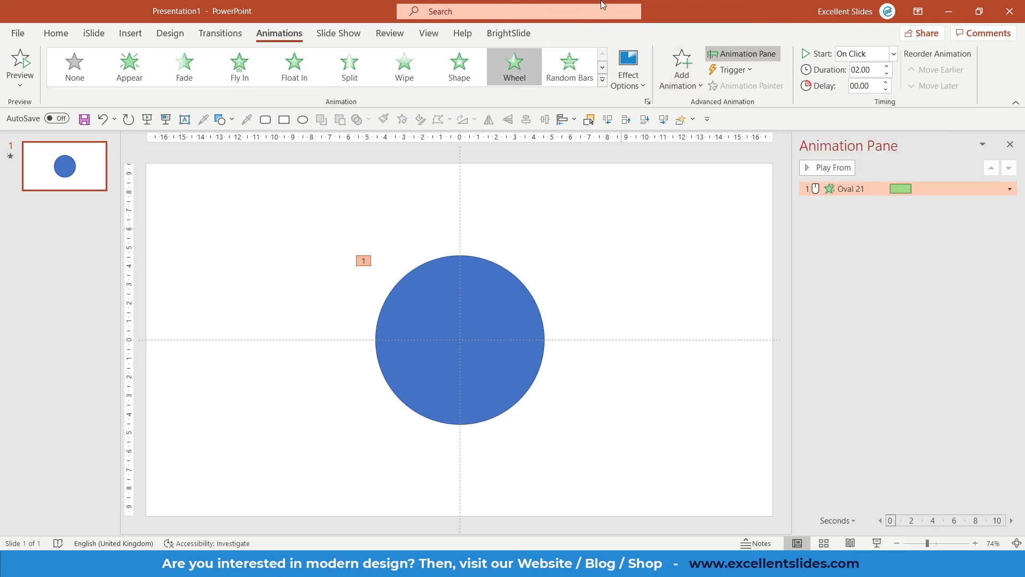